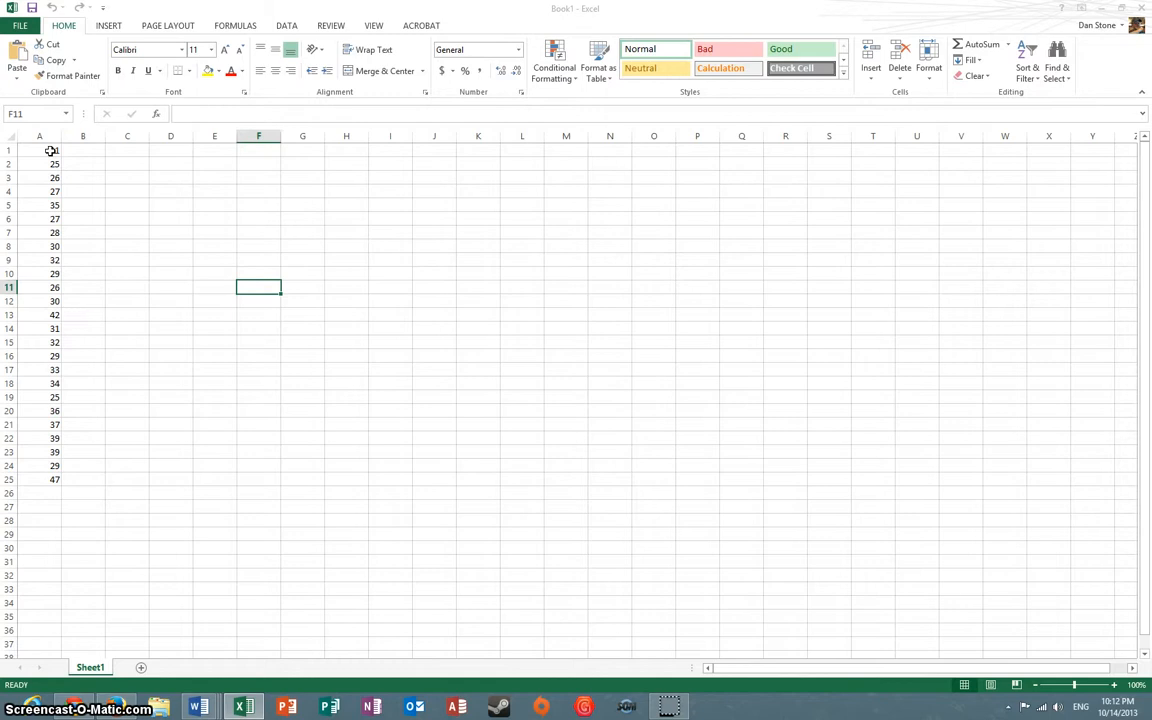
Sort the data values in A1:A25 from smallest to largest
{"action": "left_click", "coordinate": [51, 150]}
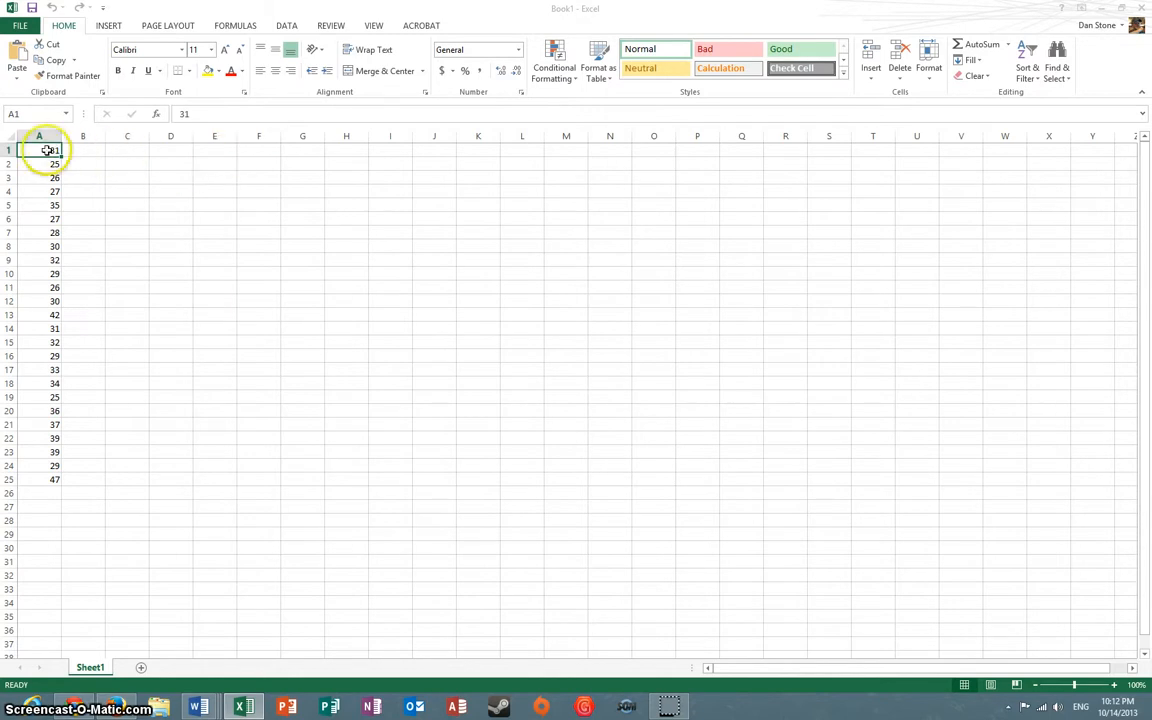
{"action": "left_click_drag", "start_coordinate": [51, 149], "coordinate": [50, 479]}
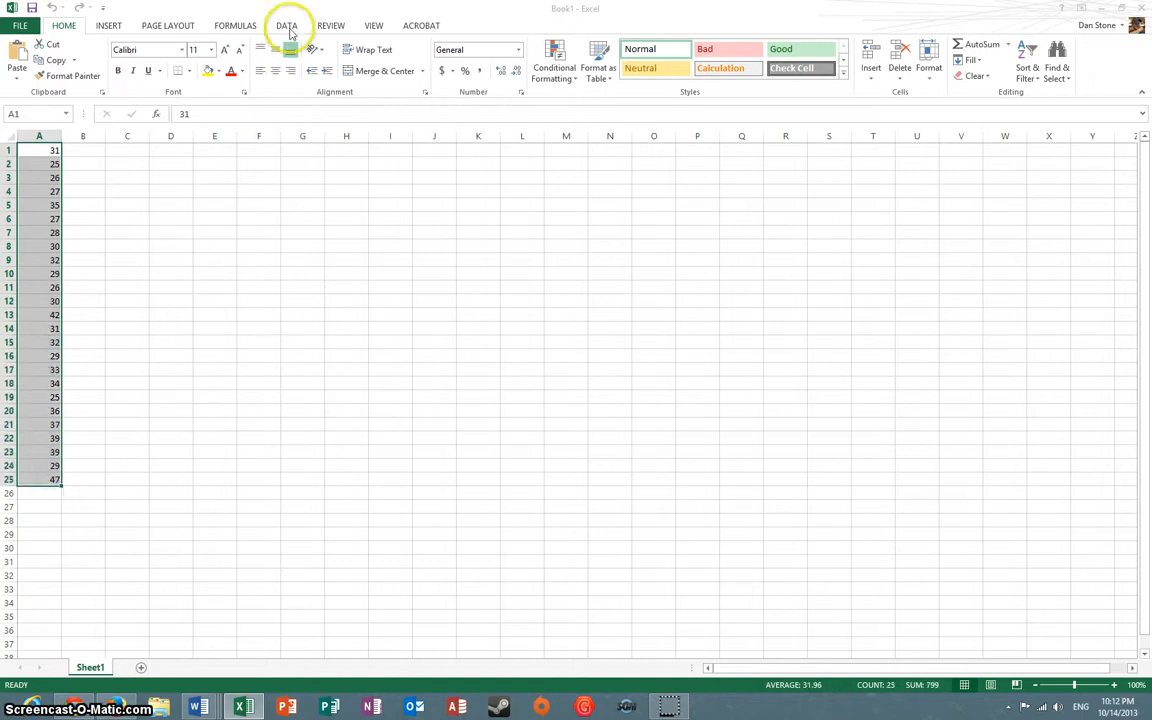
{"action": "left_click", "coordinate": [287, 26]}
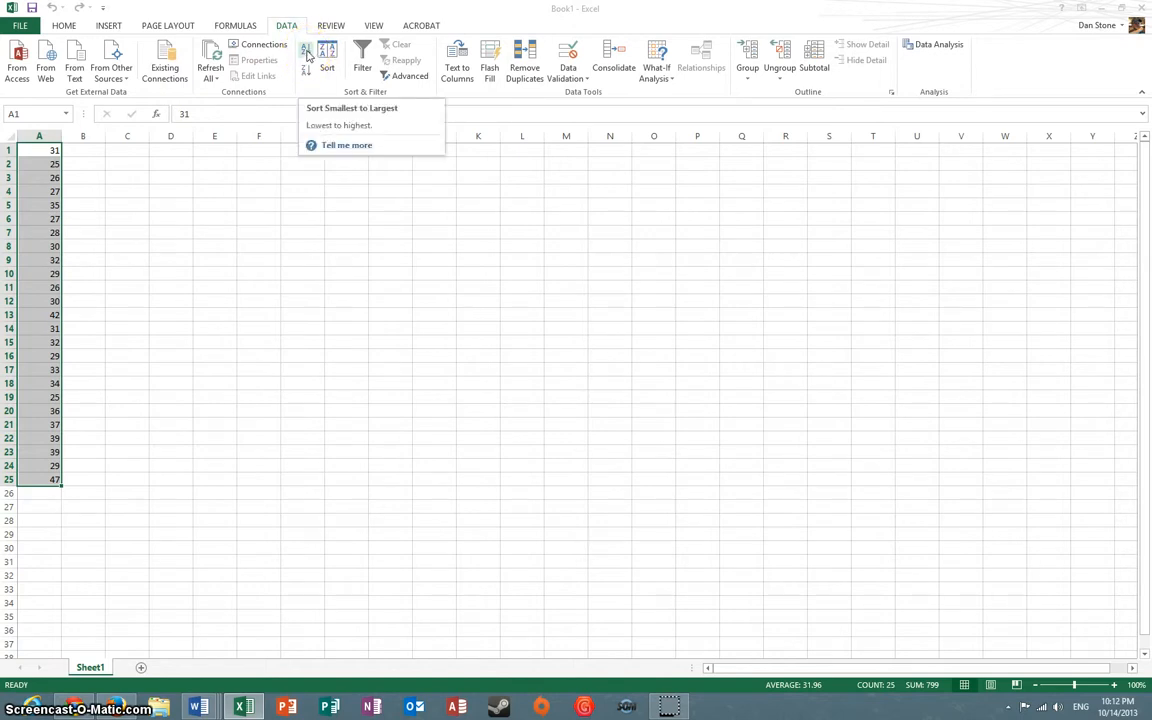
{"action": "left_click", "coordinate": [308, 55]}
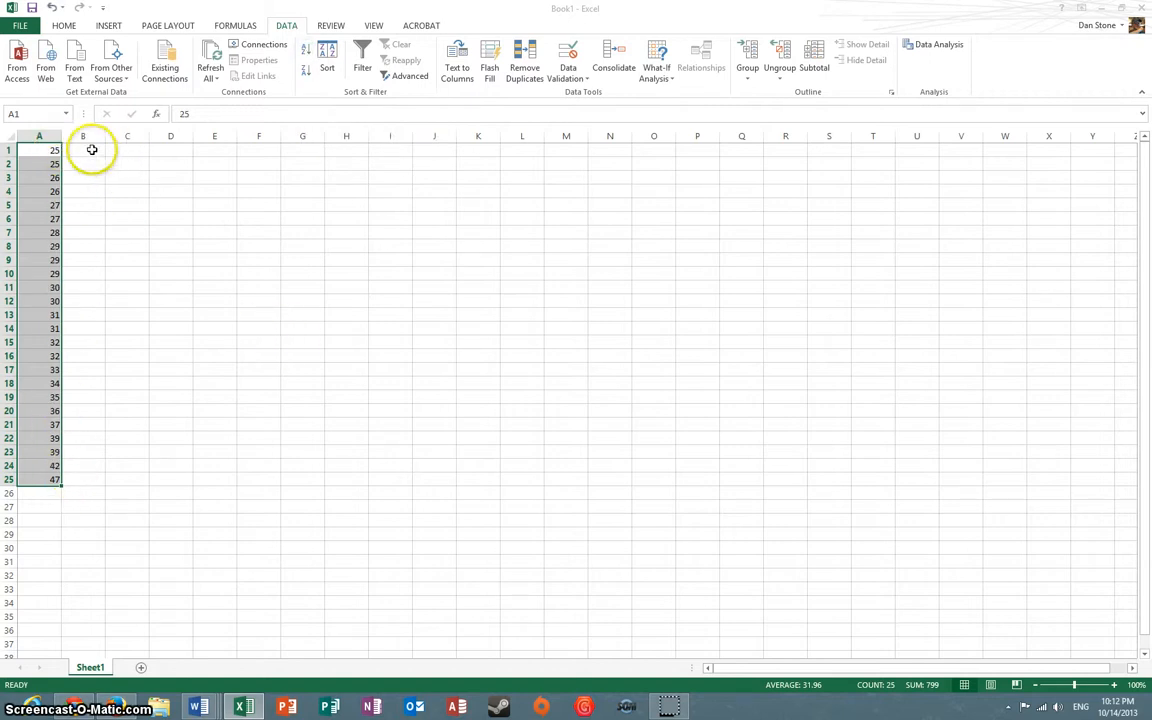
Label the smallest value "Min" in B1 and the largest value "Max" in B25
{"action": "left_click", "coordinate": [92, 149]}
{"action": "type", "text": "M"}
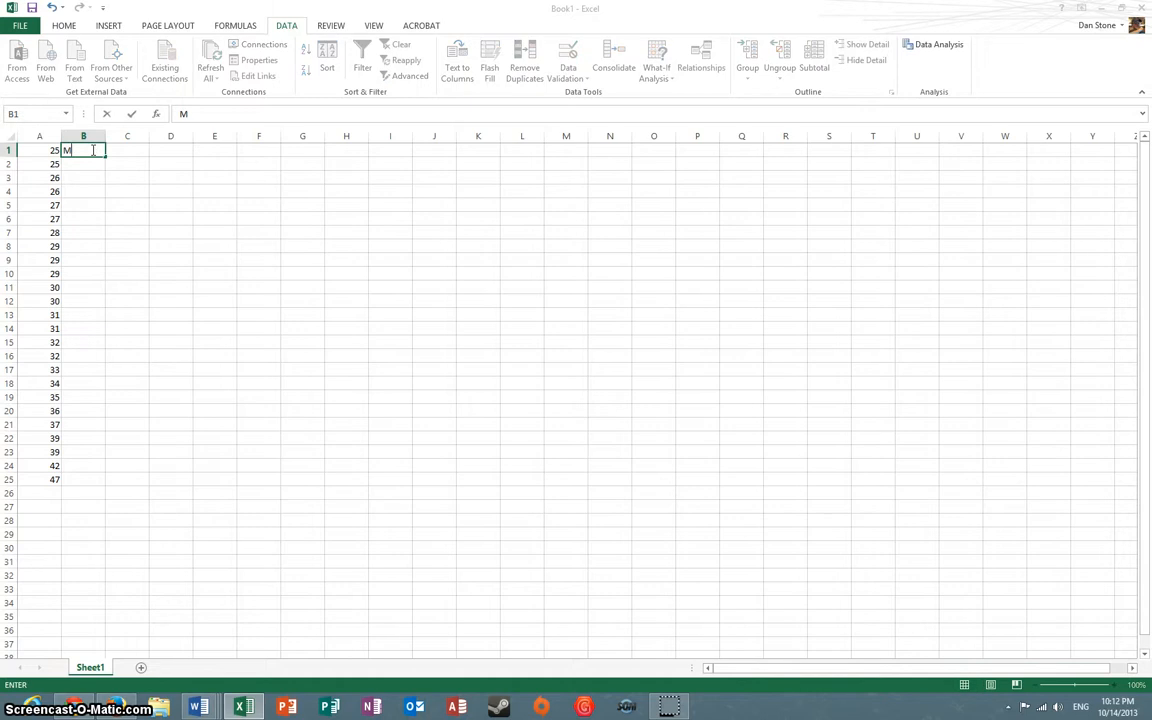
{"action": "type", "text": "in"}
{"action": "key", "text": "Return"}
{"action": "key", "text": "Down"}
{"action": "key", "text": "Down"}
{"action": "key", "text": "Down"}
{"action": "key", "text": "Down"}
{"action": "key", "text": "Down"}
{"action": "key", "text": "Down"}
{"action": "key", "text": "Down"}
{"action": "key", "text": "Down"}
{"action": "key", "text": "Down"}
{"action": "key", "text": "Down"}
{"action": "key", "text": "Down"}
{"action": "key", "text": "Down"}
{"action": "key", "text": "Down"}
{"action": "key", "text": "Down"}
{"action": "key", "text": "Down"}
{"action": "key", "text": "Down"}
{"action": "key", "text": "Down"}
{"action": "key", "text": "Down"}
{"action": "key", "text": "Down"}
{"action": "key", "text": "Down"}
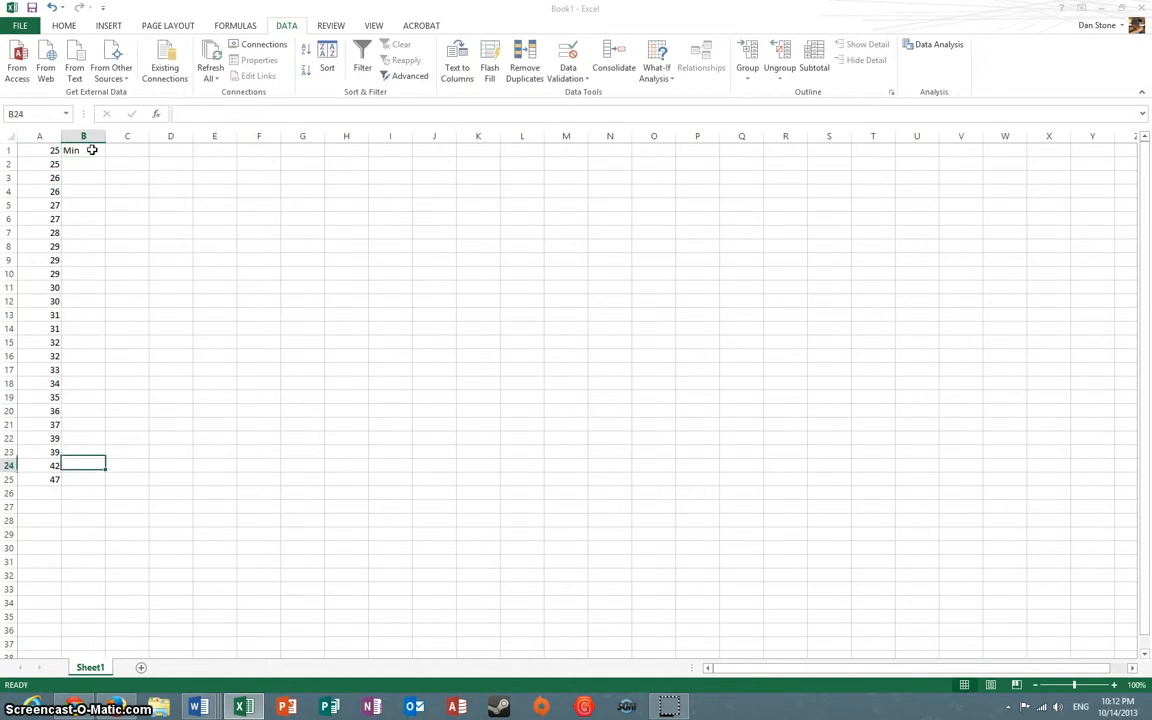
{"action": "type", "text": "Max"}
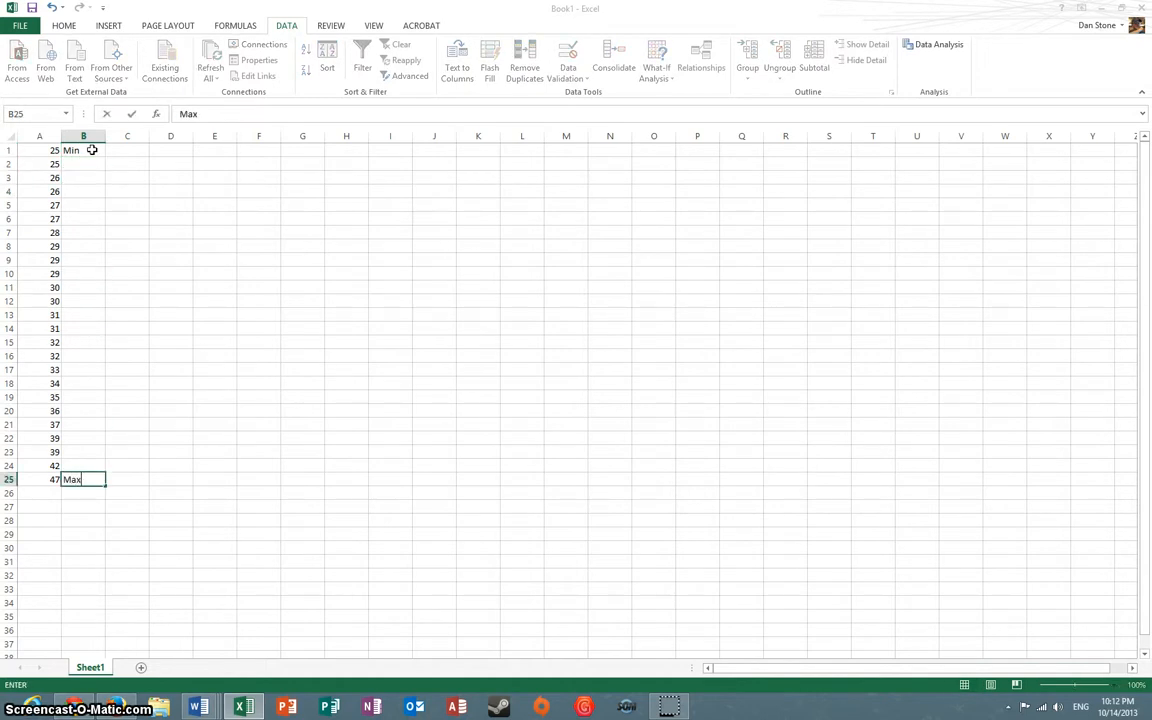
Enter "5 Classes" in D1 and "Class Width" in D2
{"action": "left_click", "coordinate": [180, 150]}
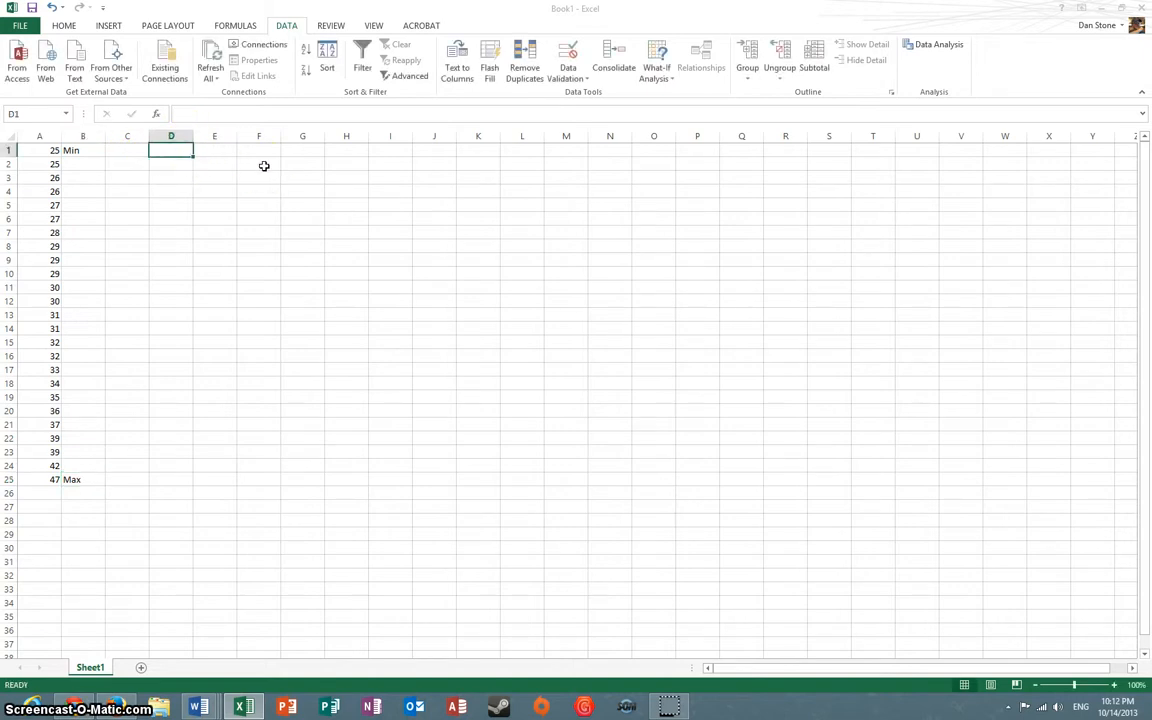
{"action": "type", "text": "5 Classes"}
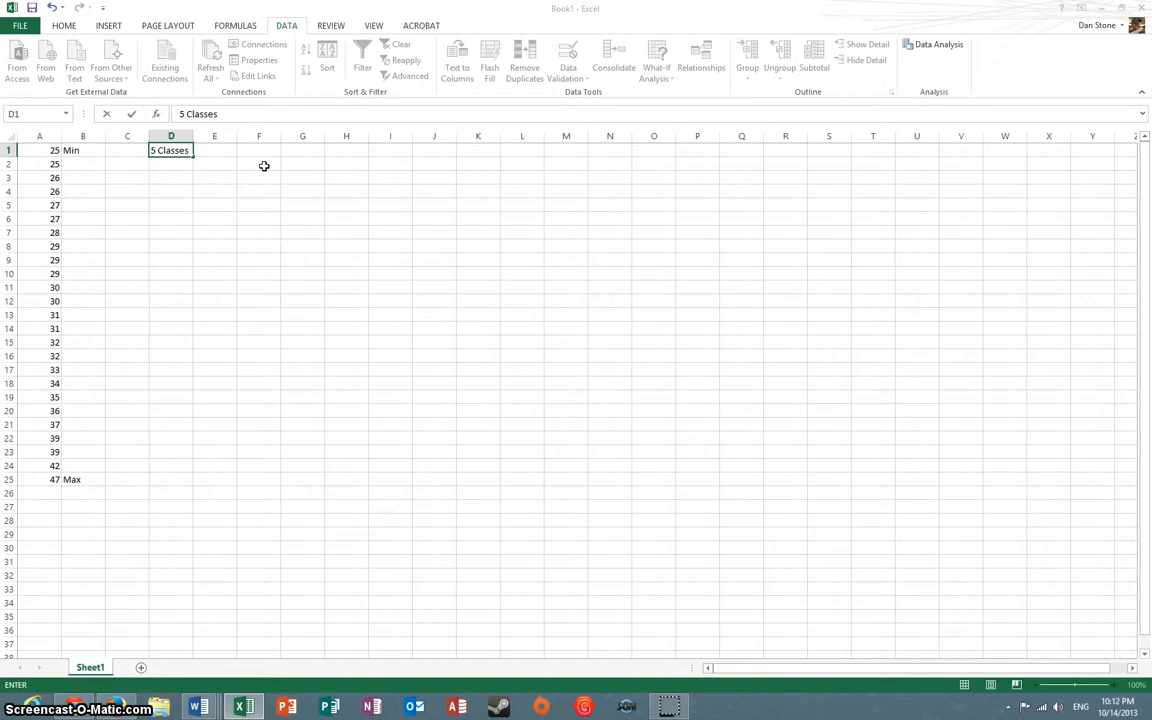
{"action": "key", "text": "Return"}
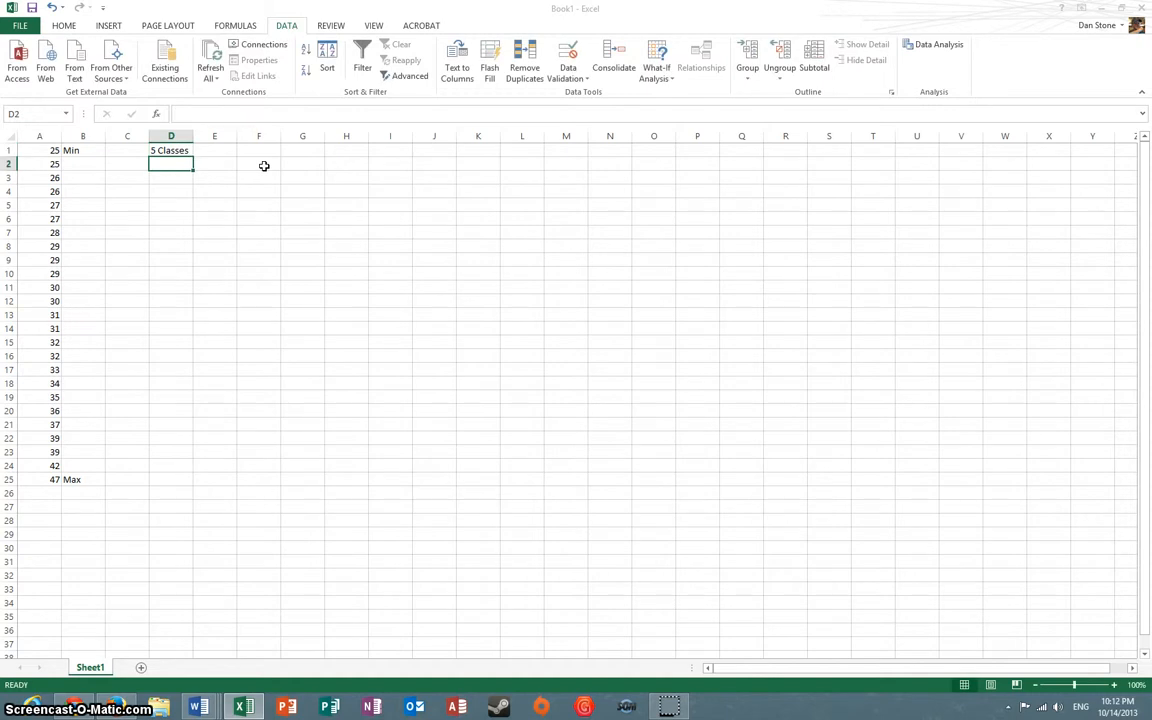
{"action": "type", "text": "Class Width"}
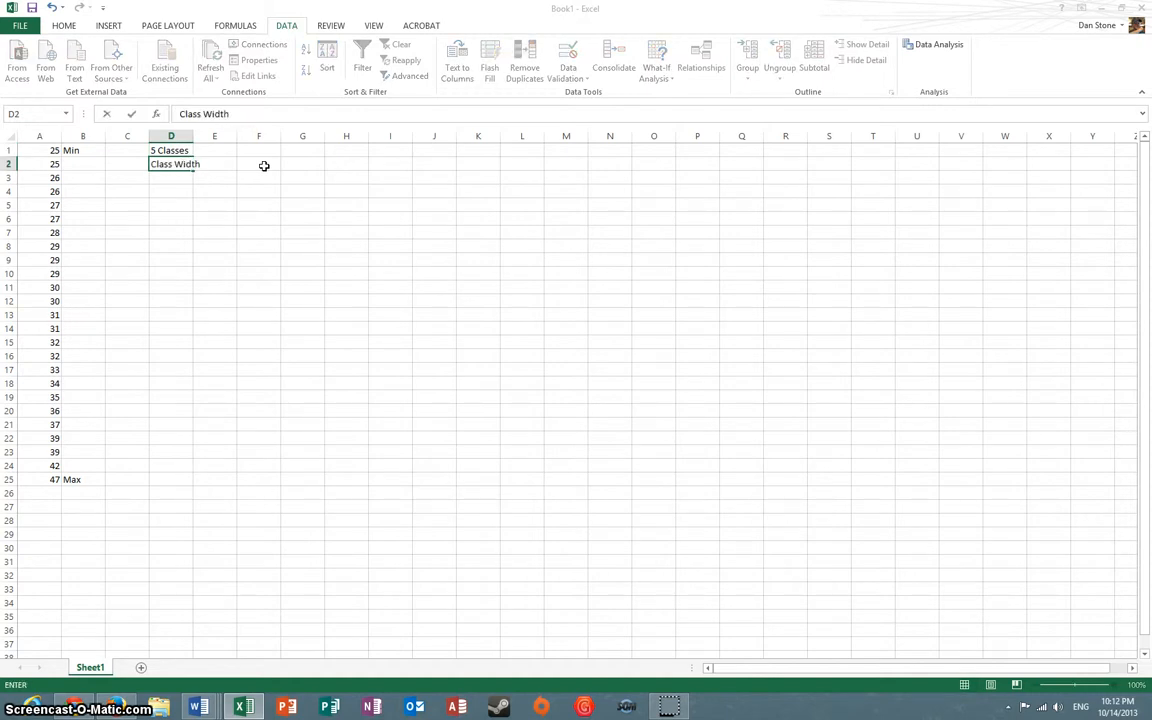
{"action": "key", "text": "Return"}
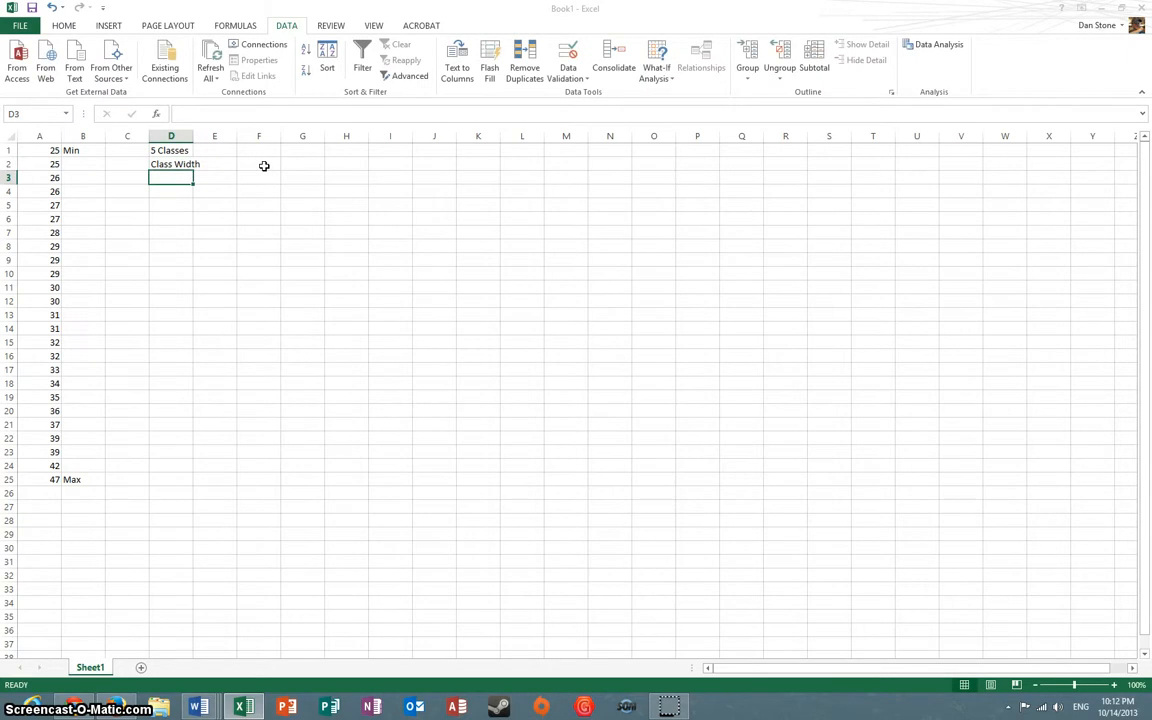
Write "(47-25)/5 = 4.4" as text in D3 and "Round up to 5" in D4, with column D fitted to its contents
{"action": "type", "text": "(47-"}
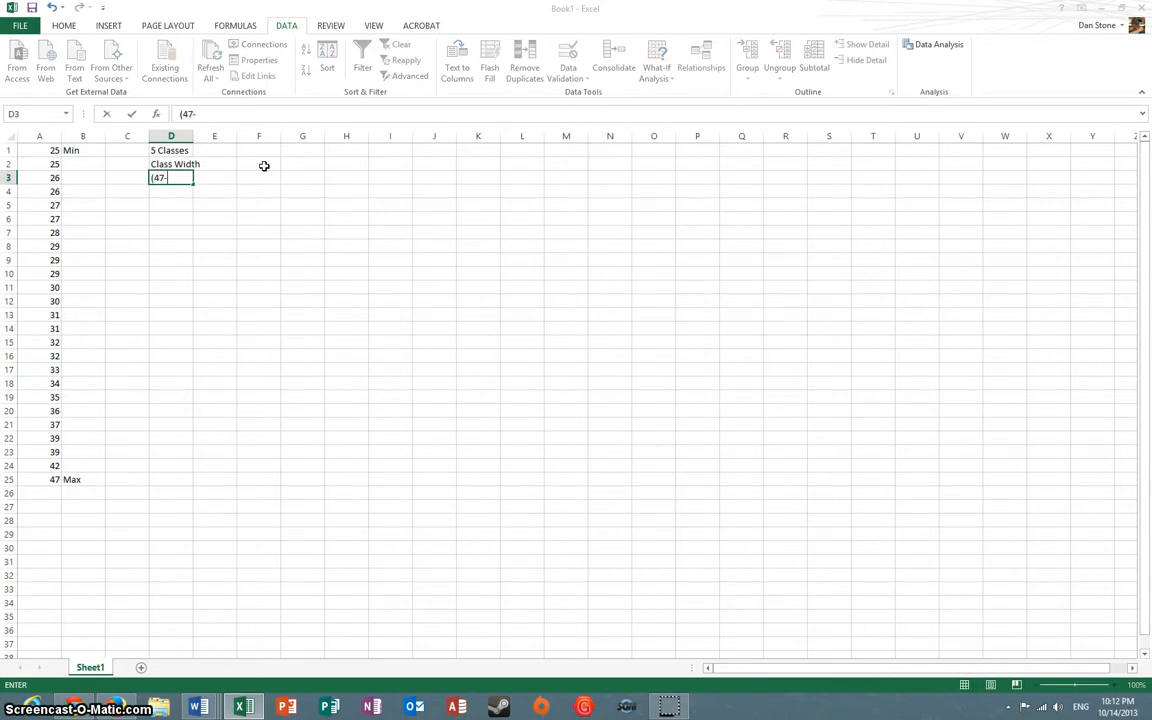
{"action": "type", "text": "25"}
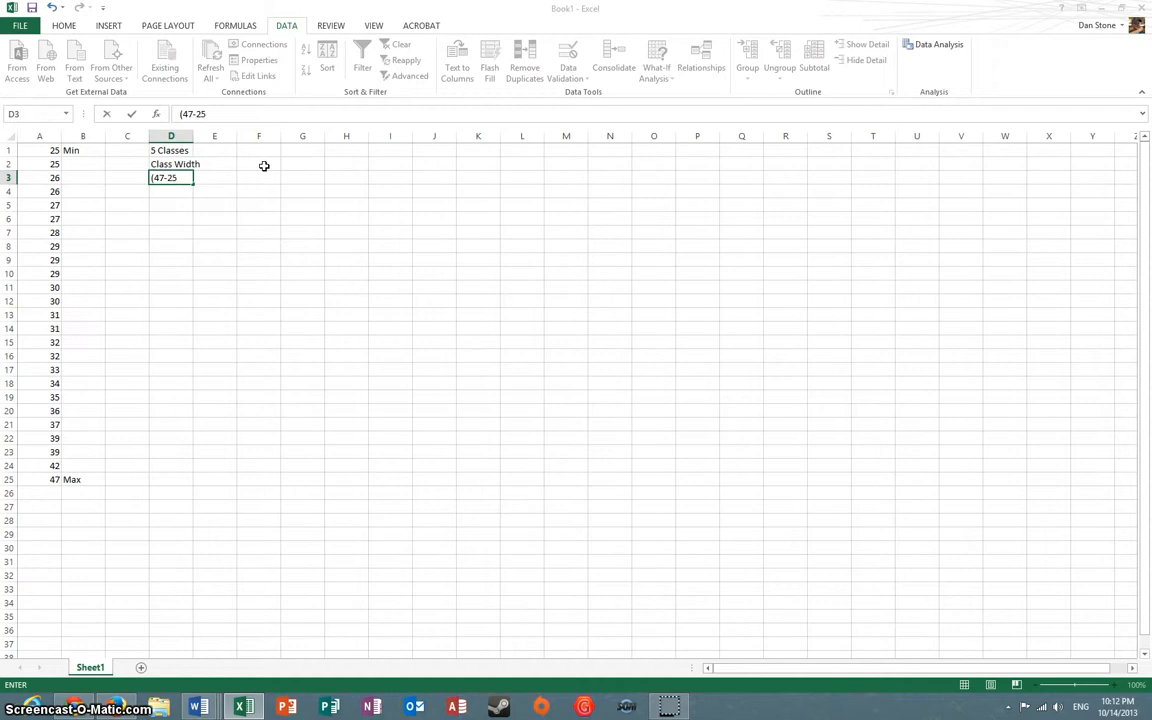
{"action": "type", "text": ")/5"}
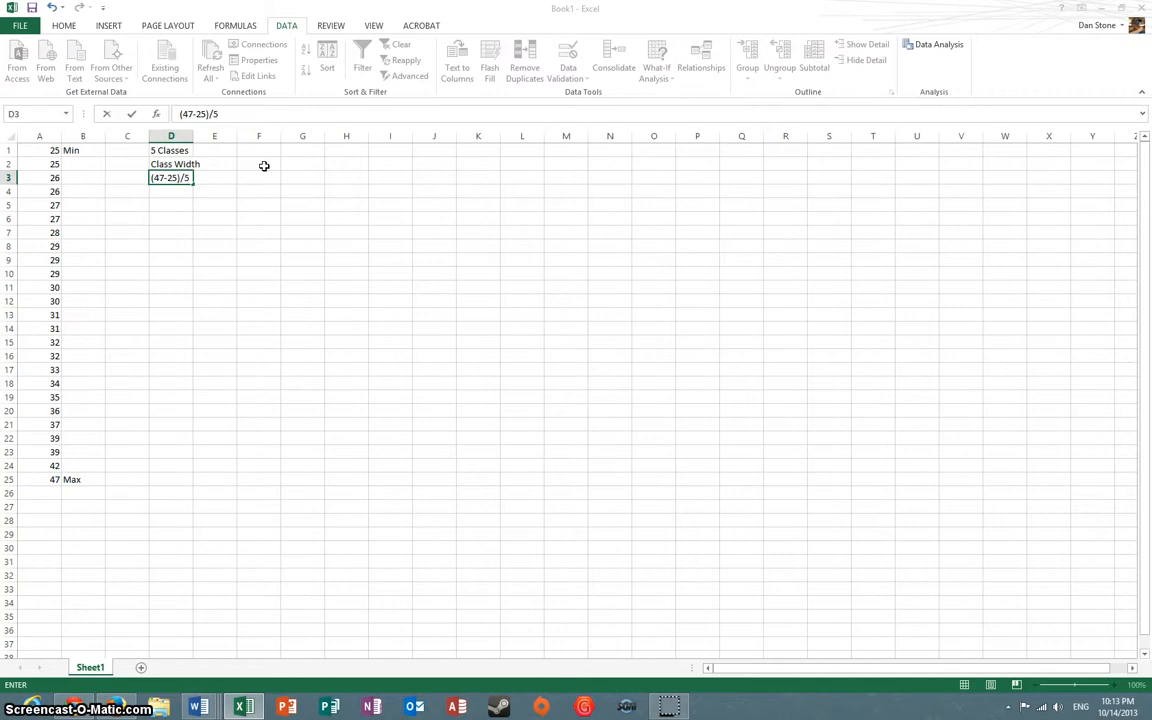
{"action": "type", "text": ".4"}
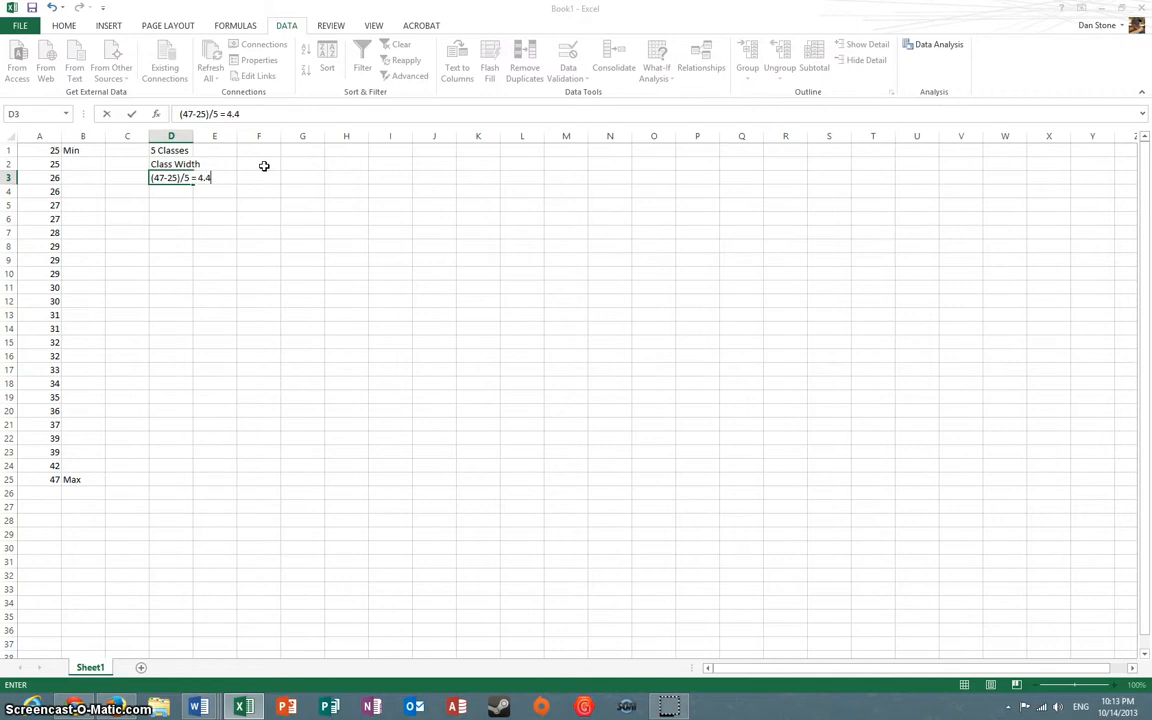
{"action": "key", "text": "Return"}
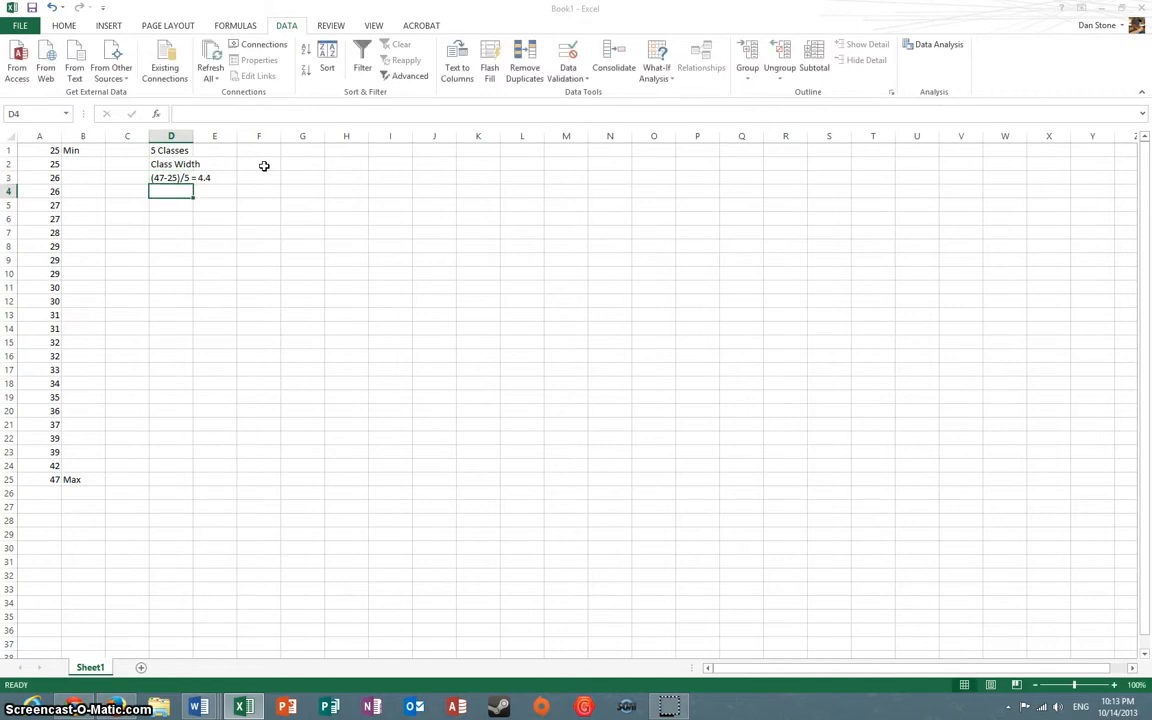
{"action": "double_click", "coordinate": [194, 135]}
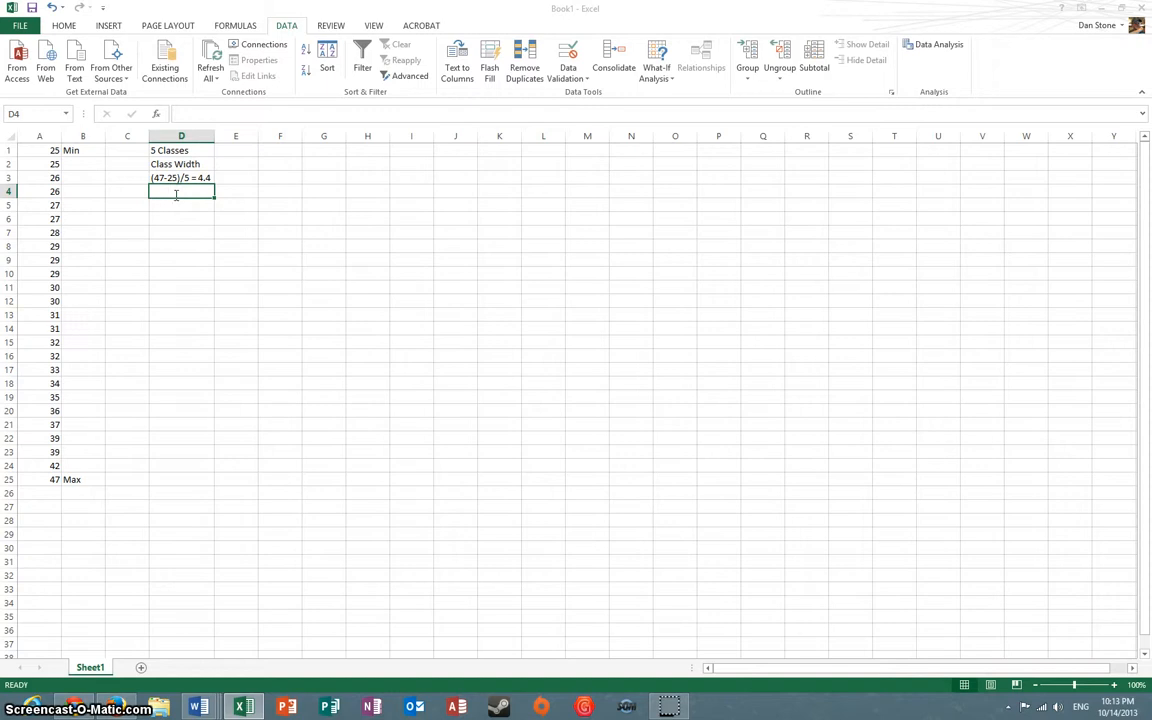
{"action": "type", "text": "Round up to 5"}
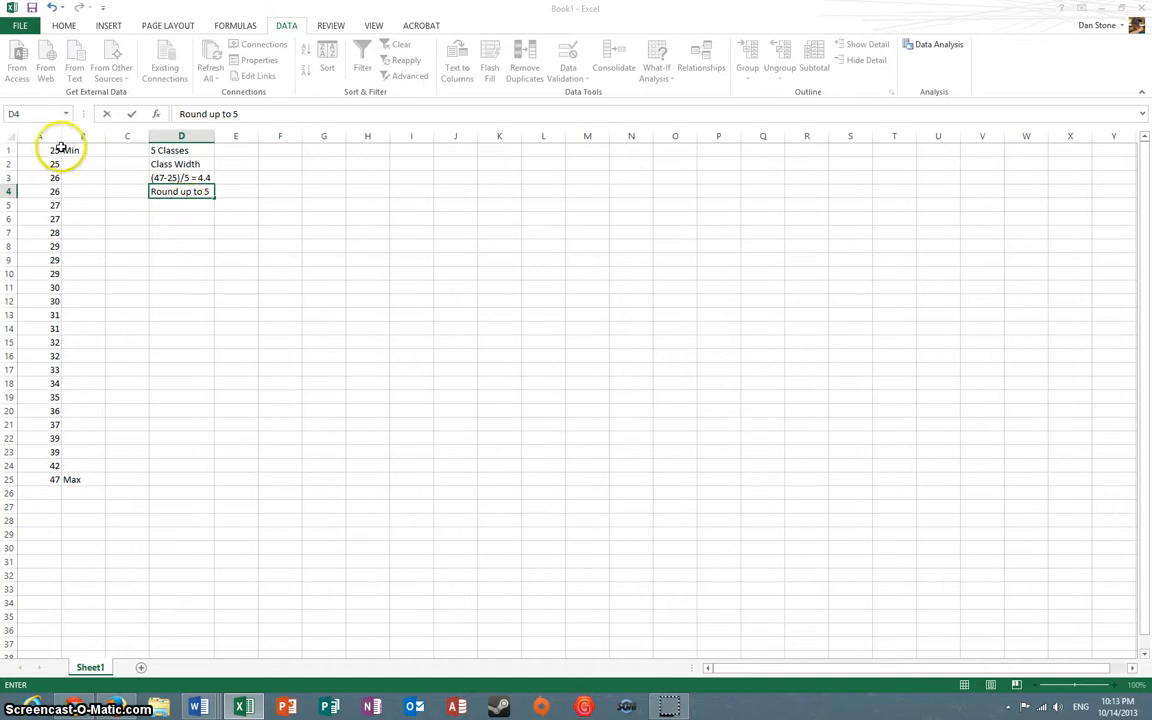
{"action": "left_click", "coordinate": [320, 189]}
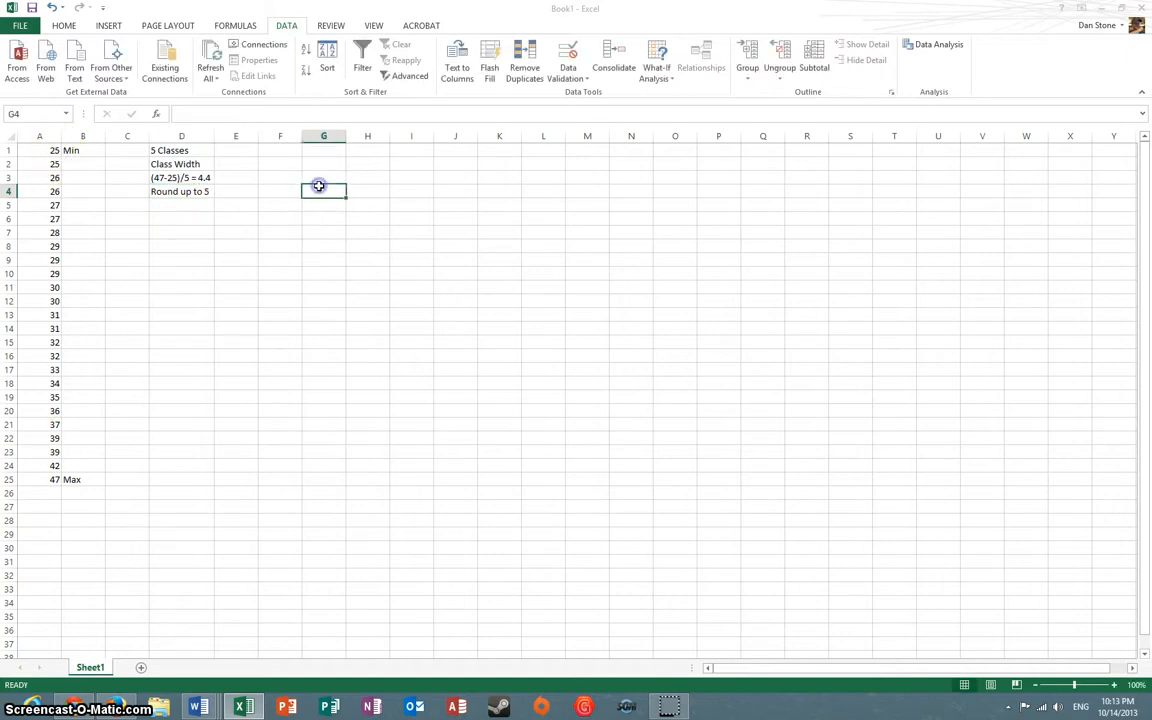
Enter the heading "Lower Class Limits" in G1 and fit column G to its width
{"action": "left_click", "coordinate": [325, 151]}
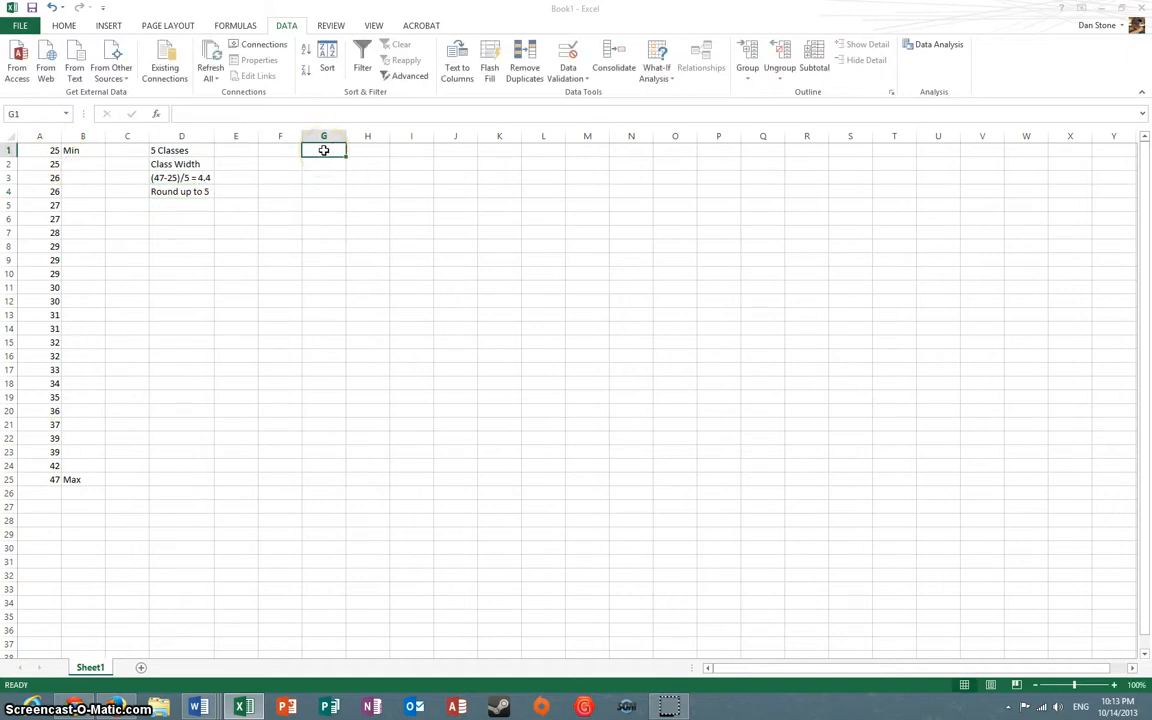
{"action": "type", "text": "Lower Class"}
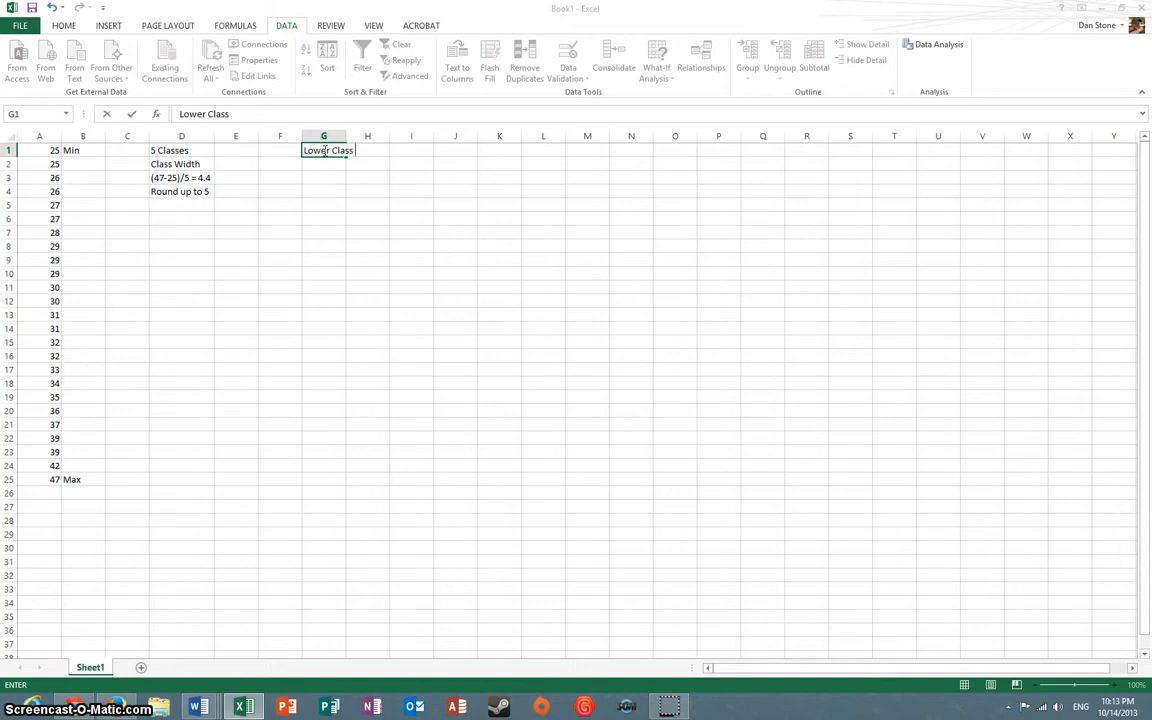
{"action": "type", "text": " Limits"}
{"action": "key", "text": "Return"}
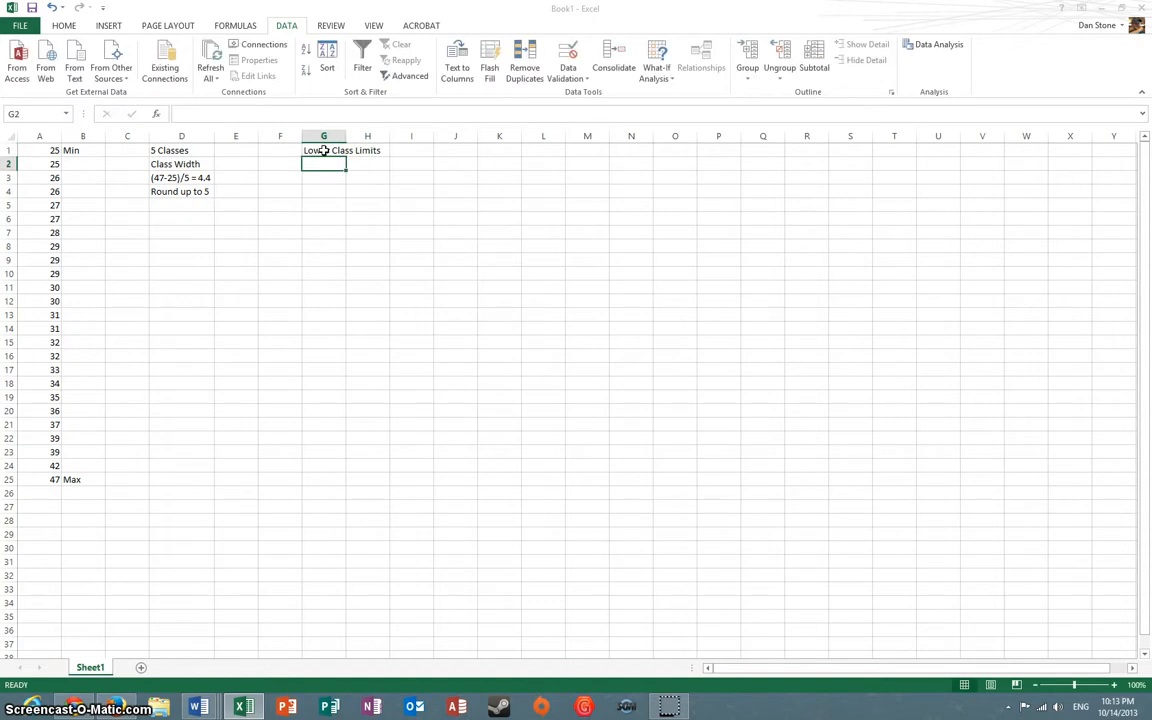
{"action": "double_click", "coordinate": [345, 136]}
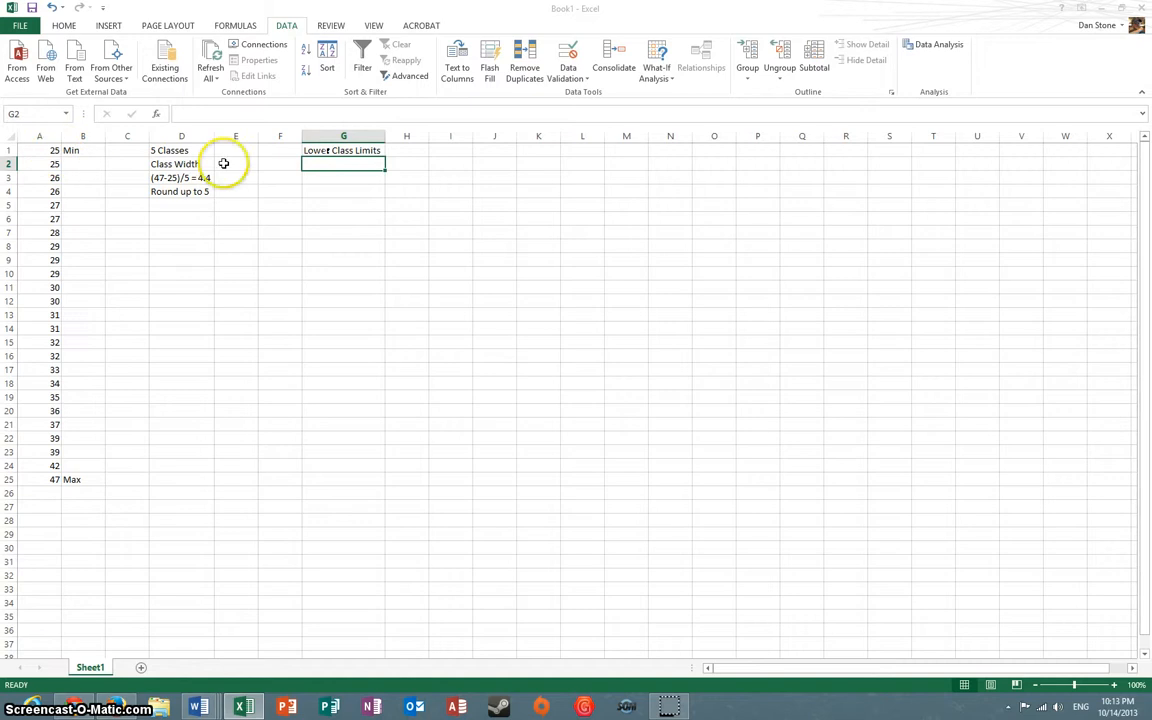
Fill in the lower class limits 25, 30, 35, 40 and 45 in G2:G6
{"action": "type", "text": "25"}
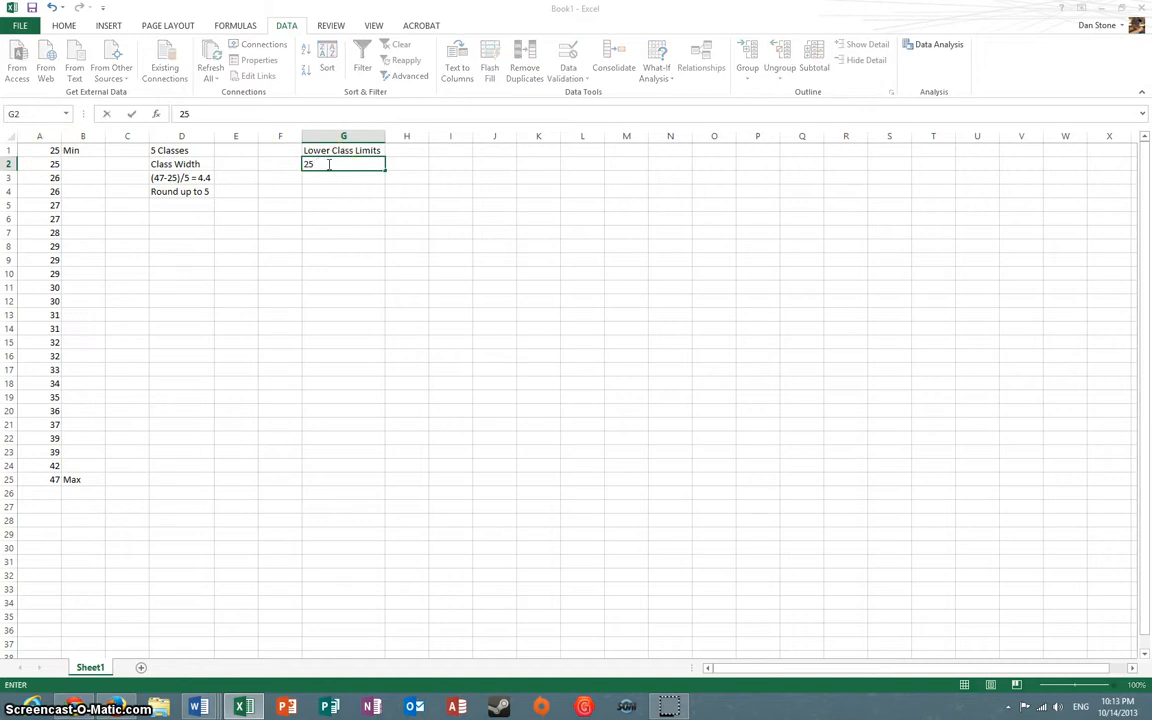
{"action": "key", "text": "Return"}
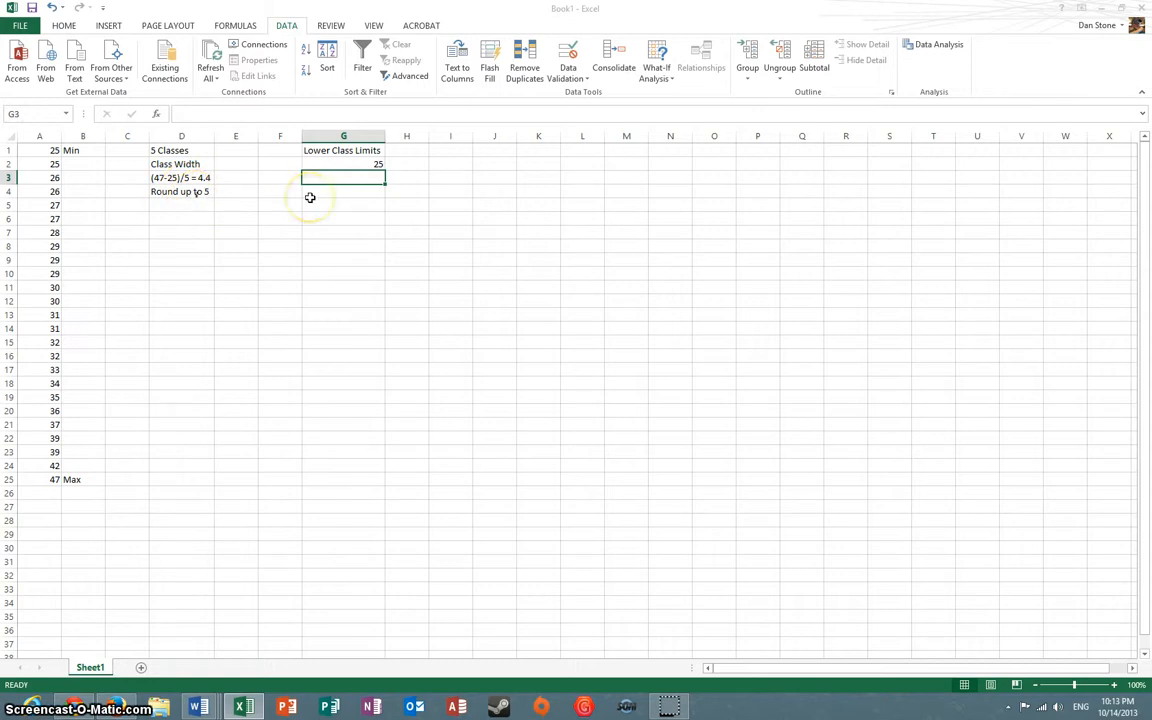
{"action": "type", "text": "30"}
{"action": "key", "text": "Return"}
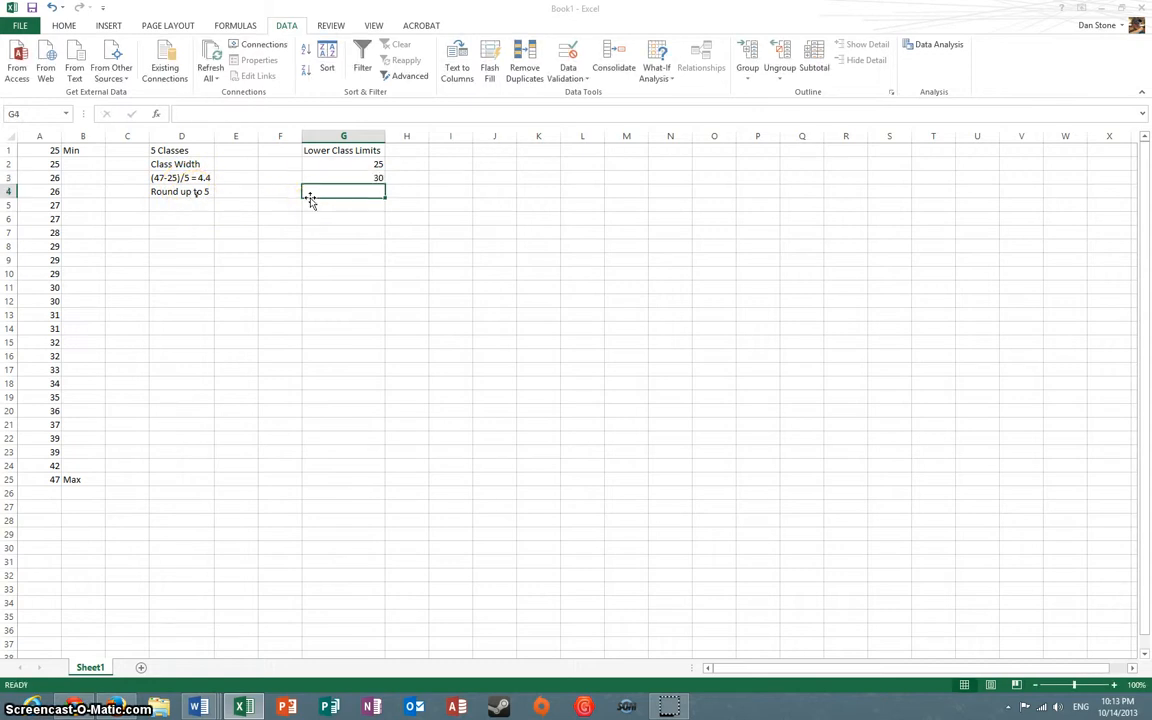
{"action": "type", "text": "35"}
{"action": "key", "text": "Return"}
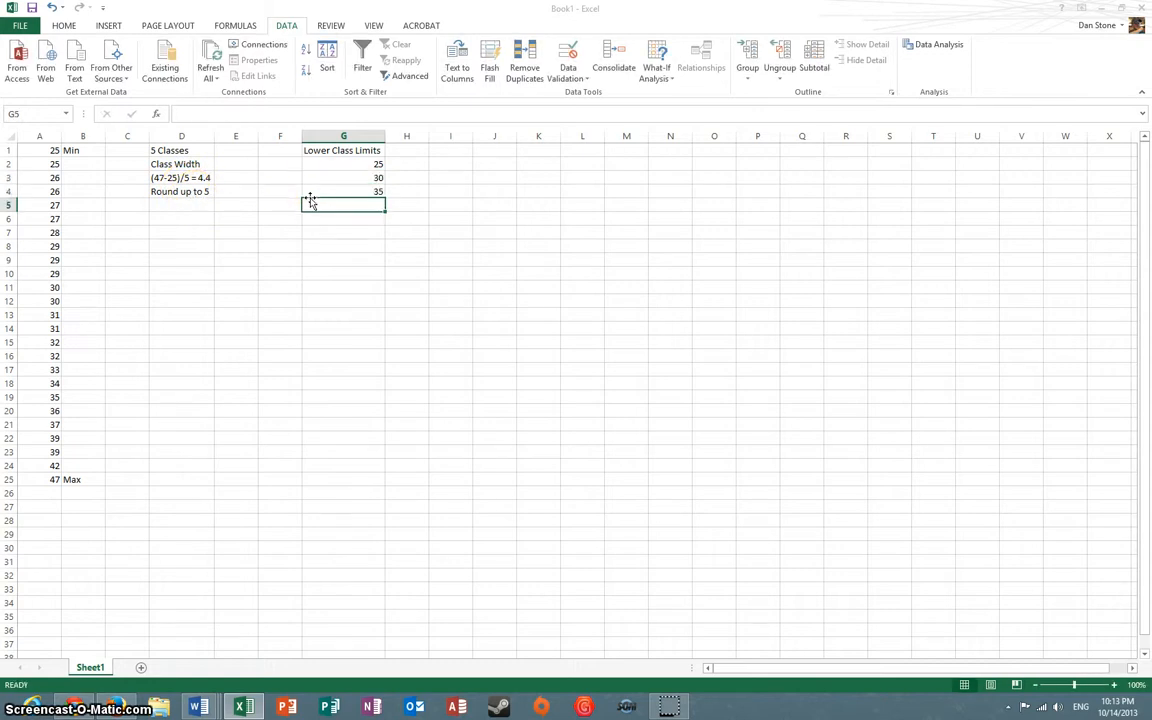
{"action": "type", "text": "40"}
{"action": "key", "text": "Return"}
{"action": "type", "text": "45"}
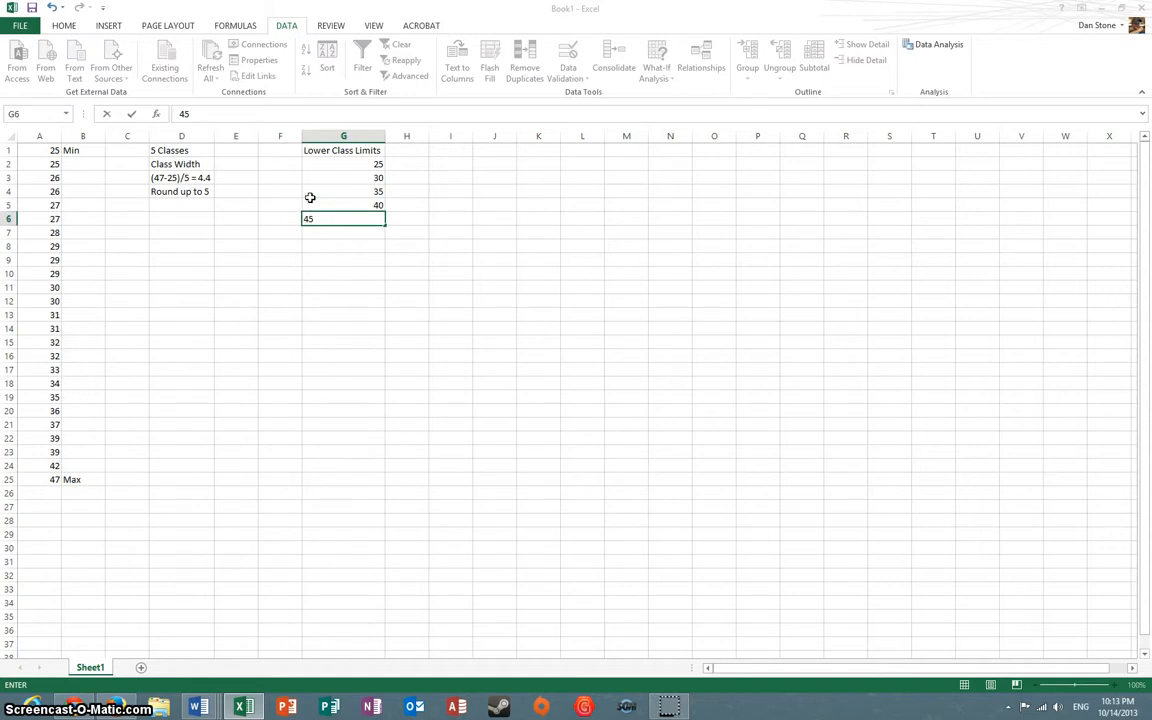
{"action": "key", "text": "Tab"}
Enter the heading "Upper Class Limits" in H1 and widen column H to show it in full
{"action": "left_click", "coordinate": [424, 149]}
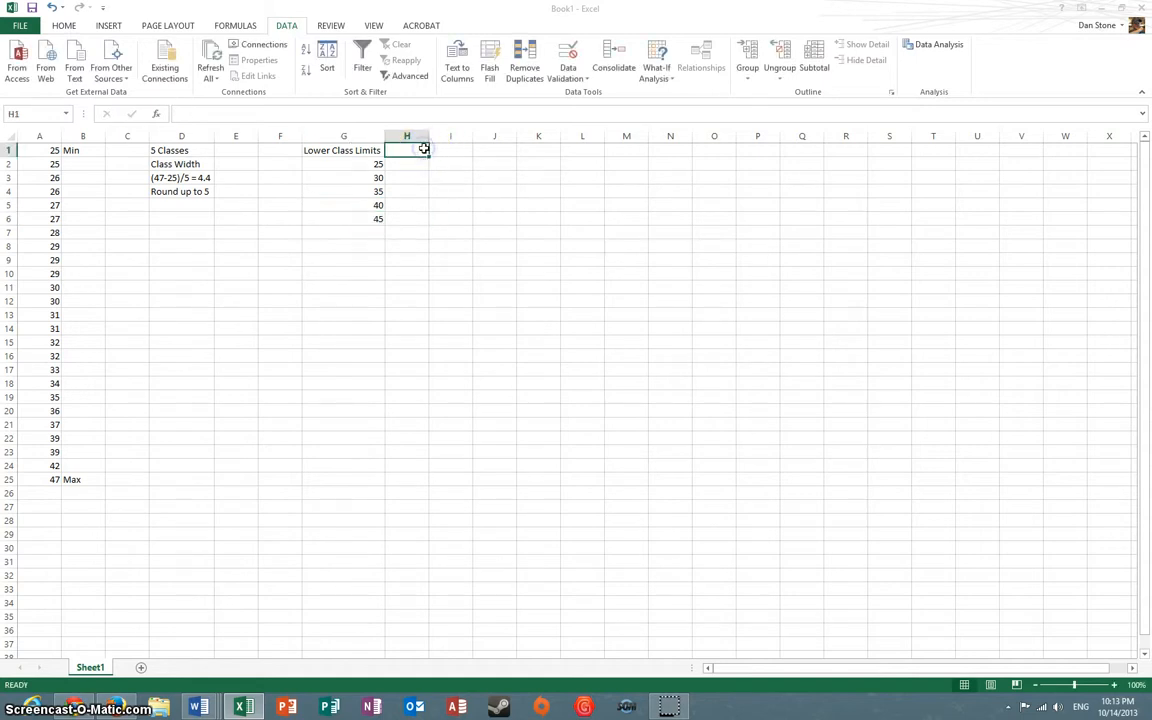
{"action": "type", "text": "Upper C"}
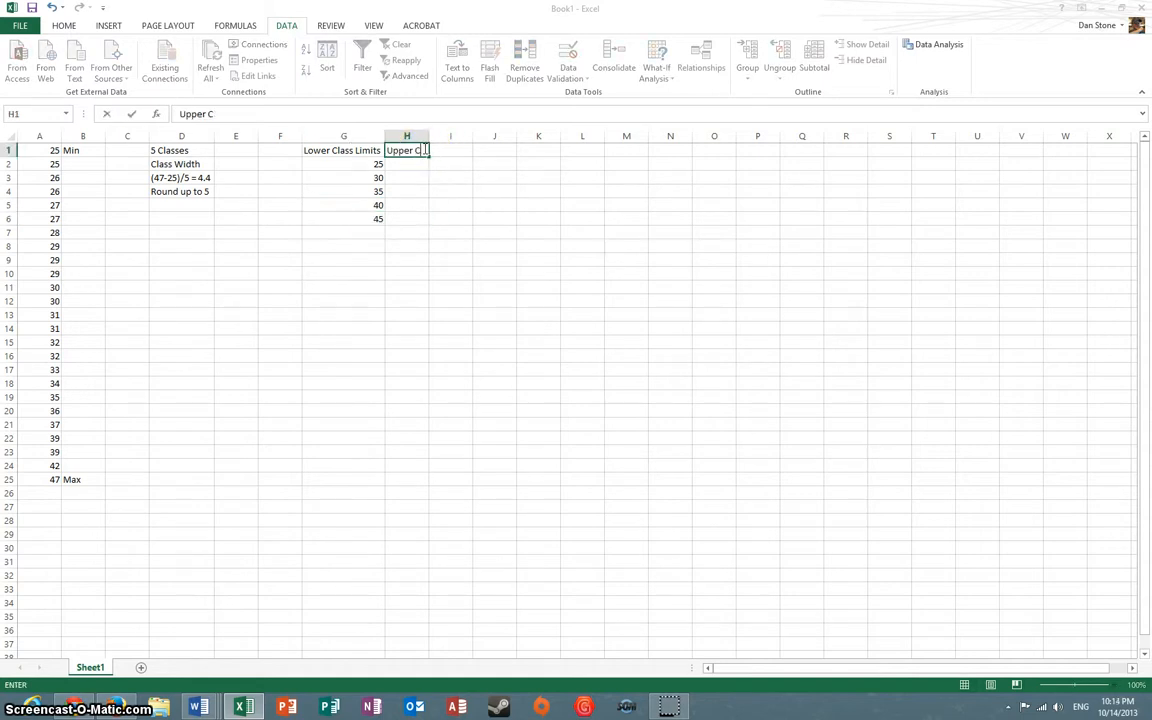
{"action": "type", "text": "lass Limits"}
{"action": "key", "text": "Return"}
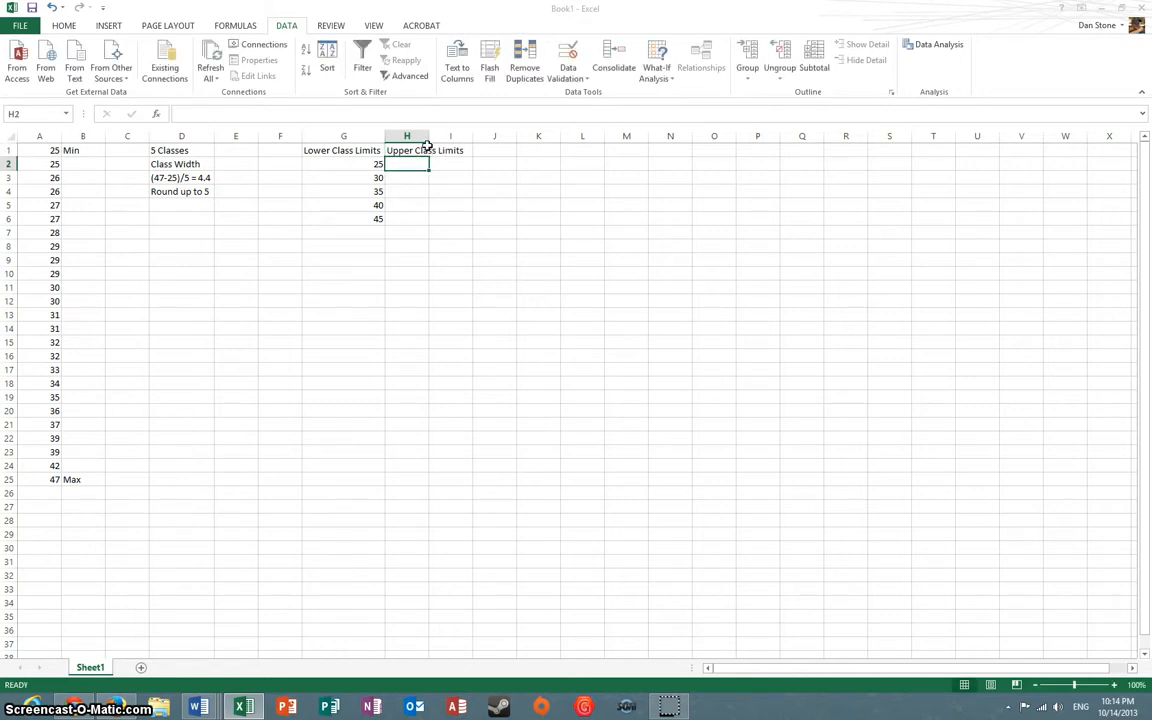
{"action": "left_click_drag", "start_coordinate": [428, 140], "coordinate": [467, 136]}
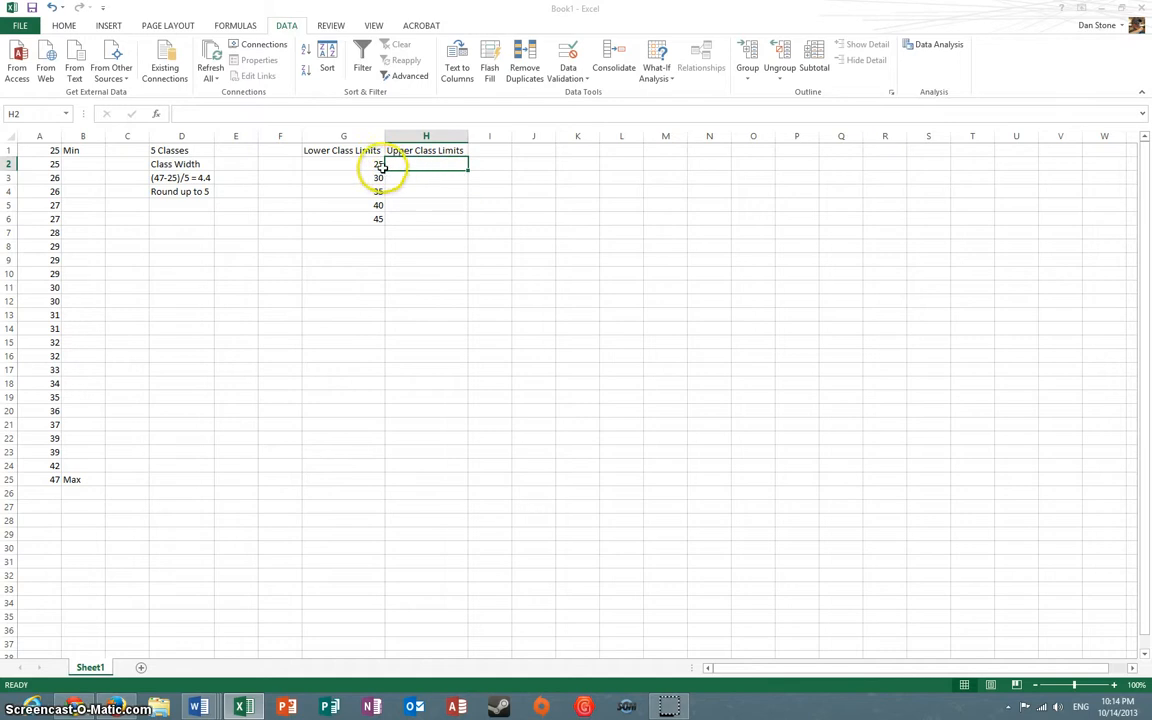
{"action": "left_click", "coordinate": [374, 165]}
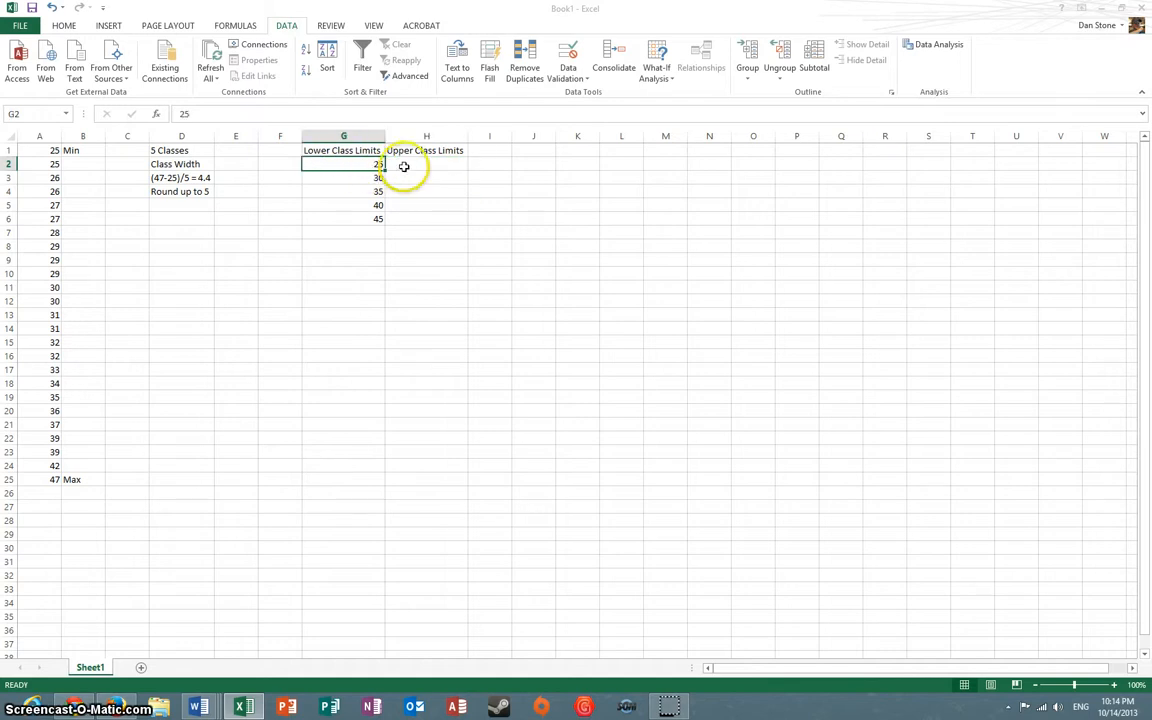
{"action": "left_click", "coordinate": [376, 179]}
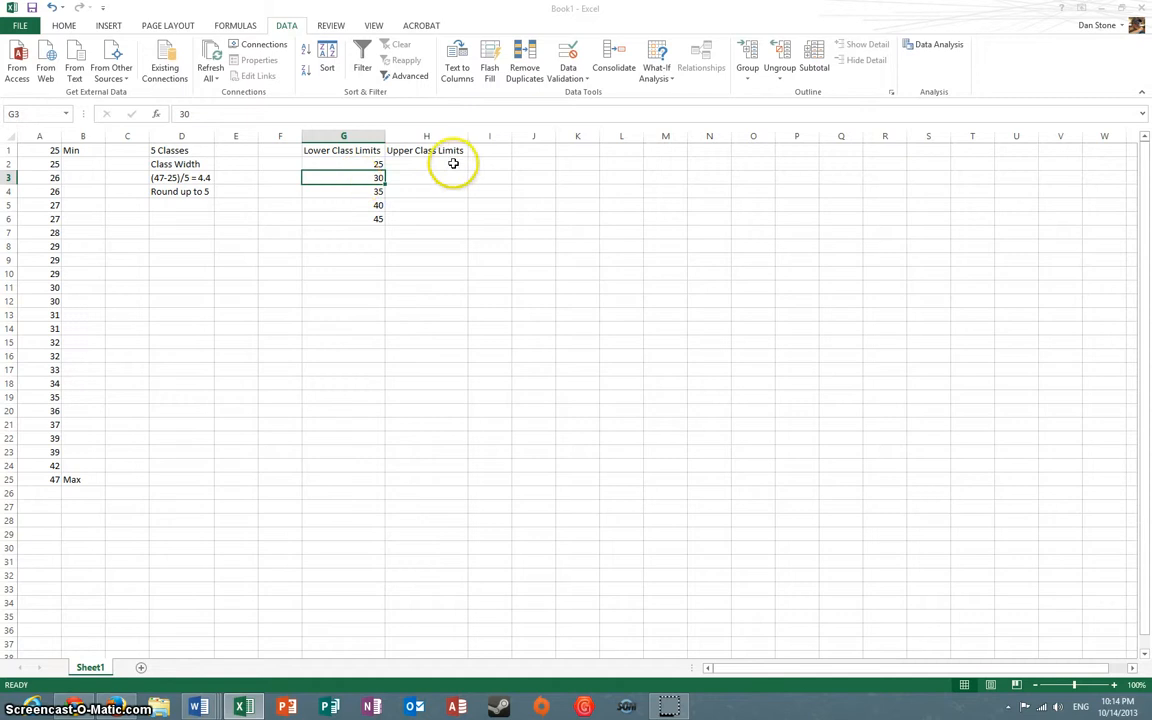
Fill in the upper class limits 29, 34, 39, 44 and 49 in H2:H6
{"action": "left_click", "coordinate": [428, 165]}
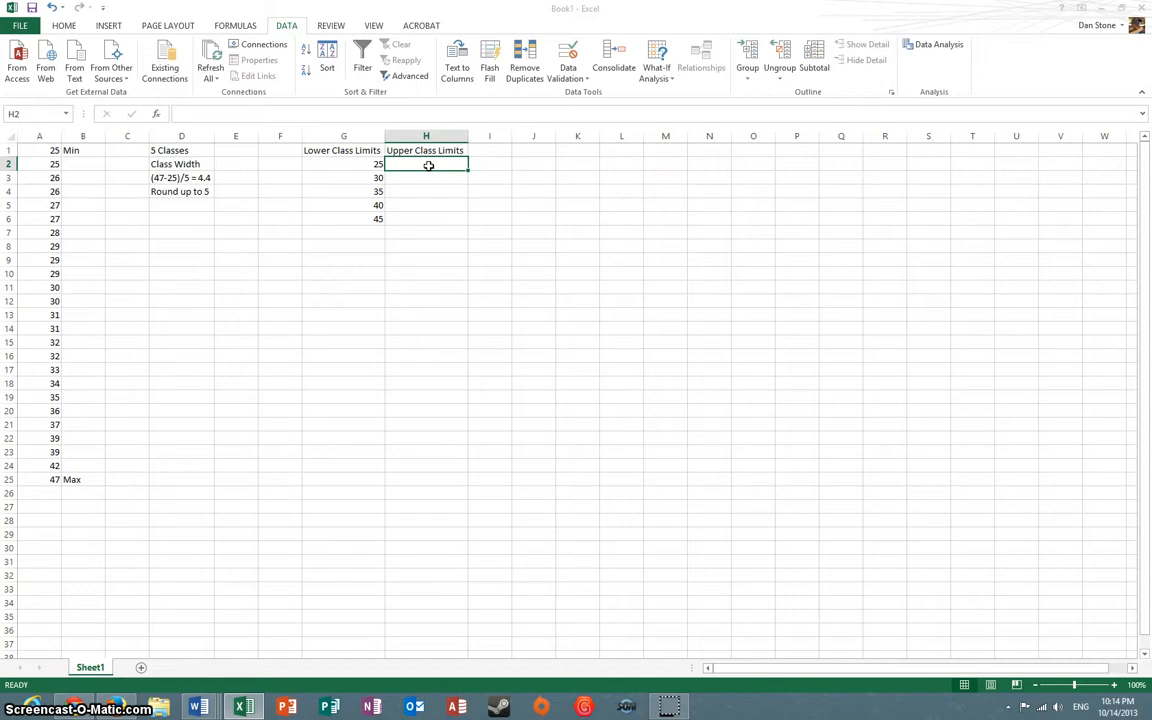
{"action": "type", "text": "29"}
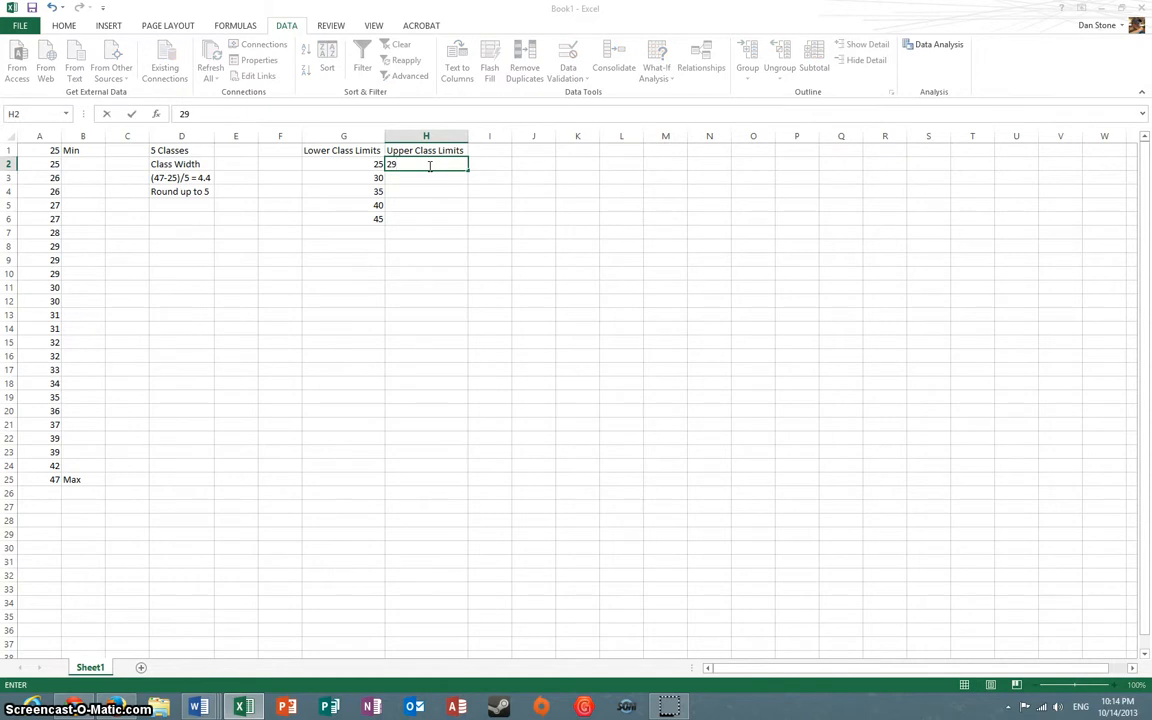
{"action": "key", "text": "Return"}
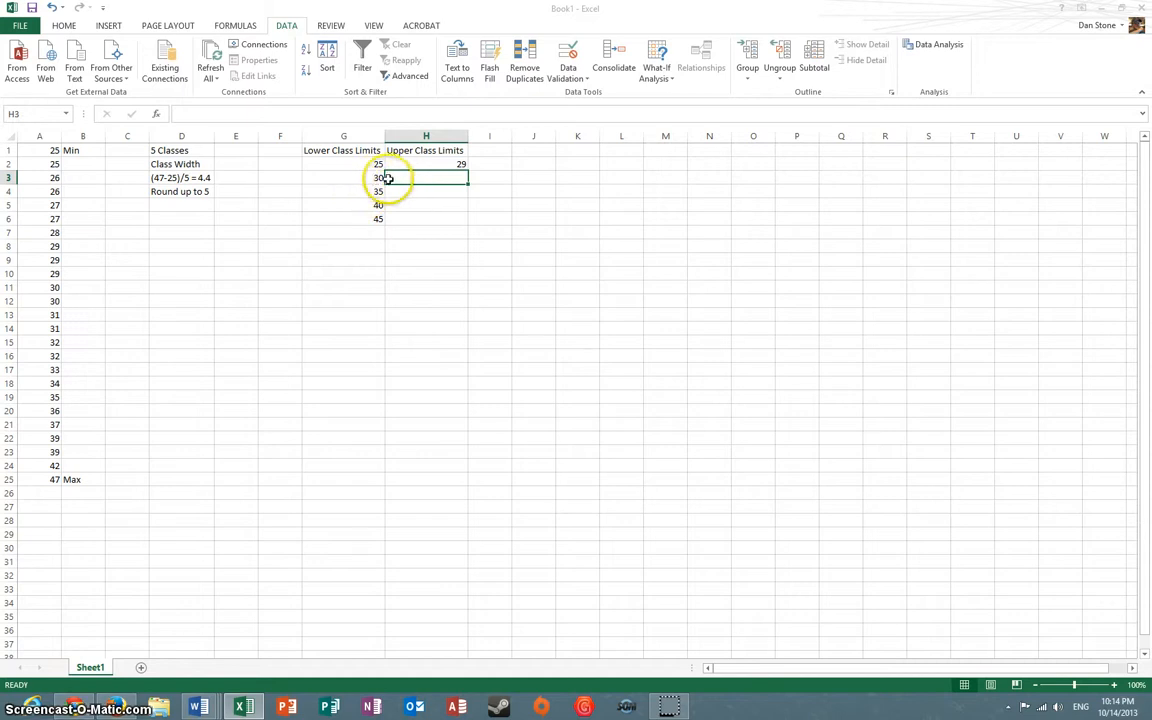
{"action": "type", "text": "3"}
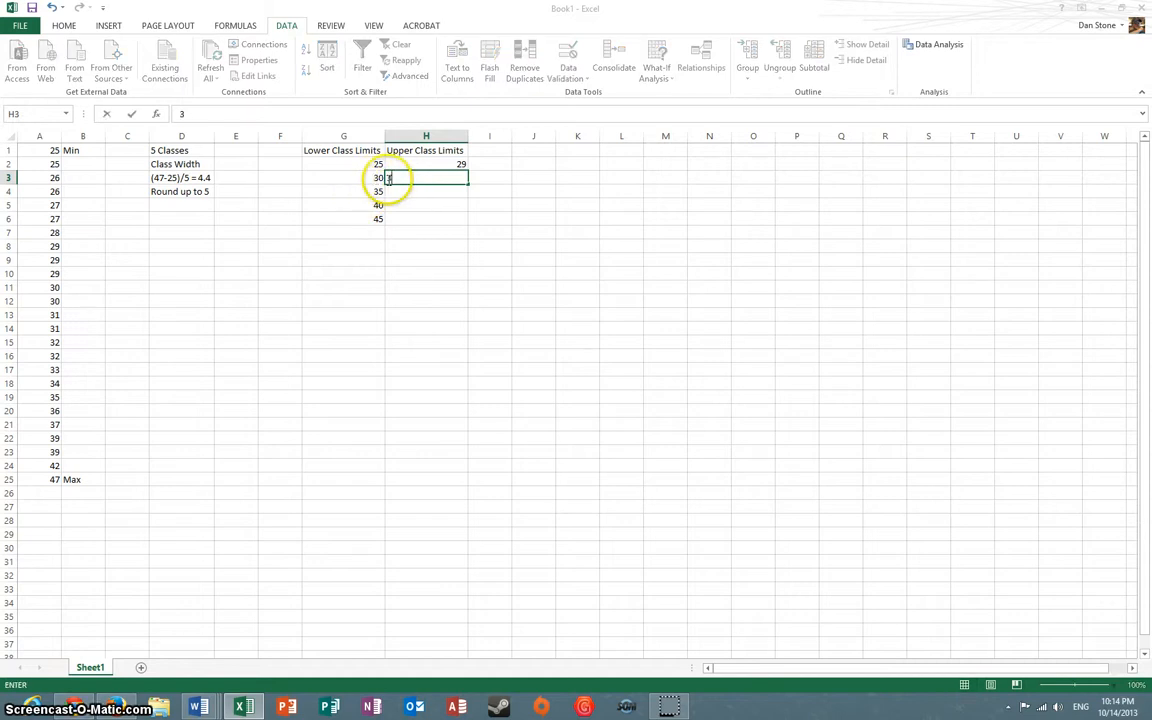
{"action": "type", "text": "4"}
{"action": "key", "text": "Return"}
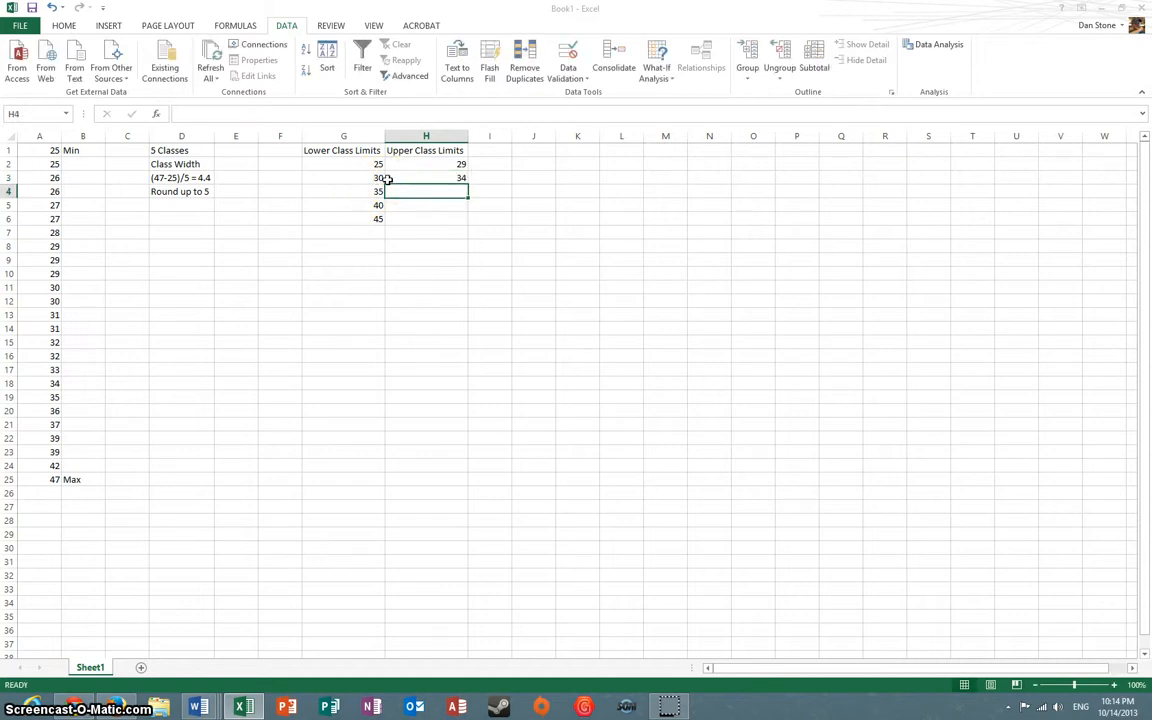
{"action": "type", "text": "3"}
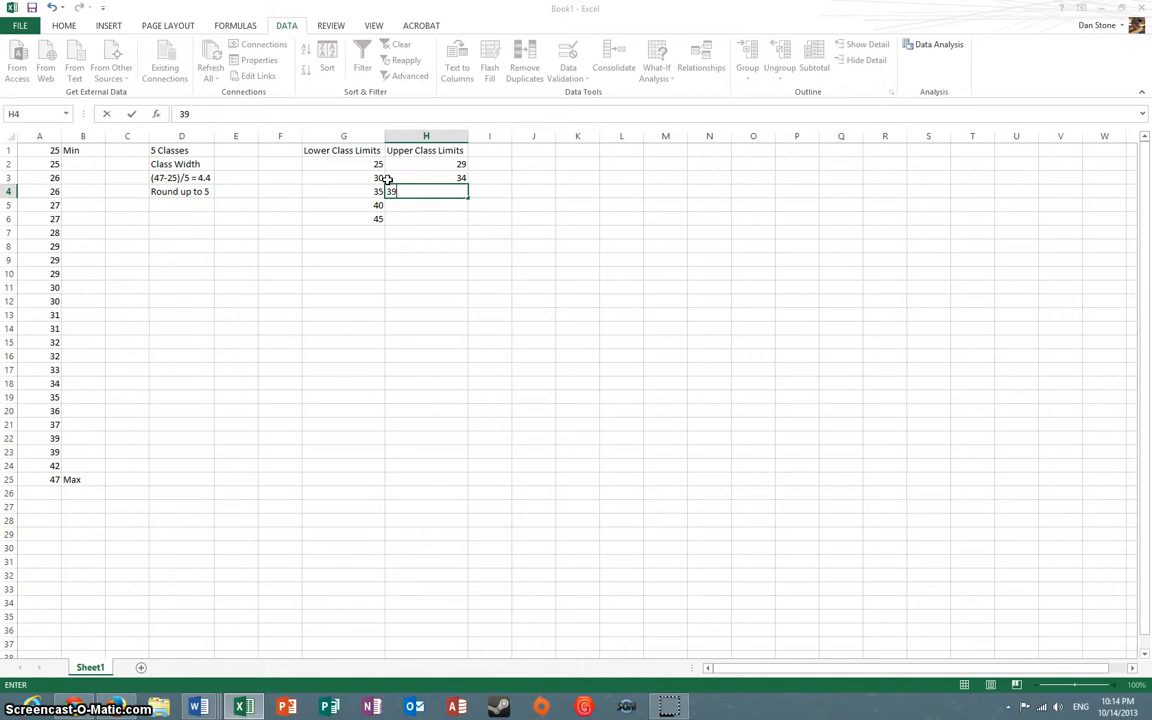
{"action": "type", "text": "9"}
{"action": "key", "text": "Return"}
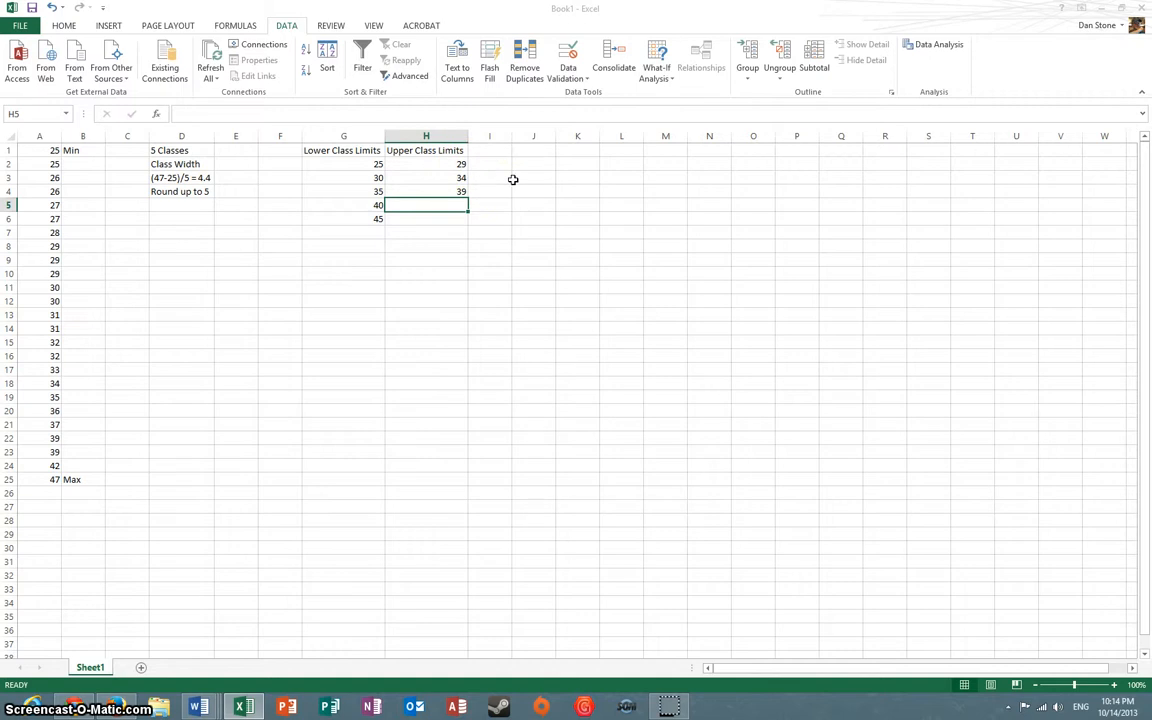
{"action": "type", "text": "44"}
{"action": "key", "text": "Return"}
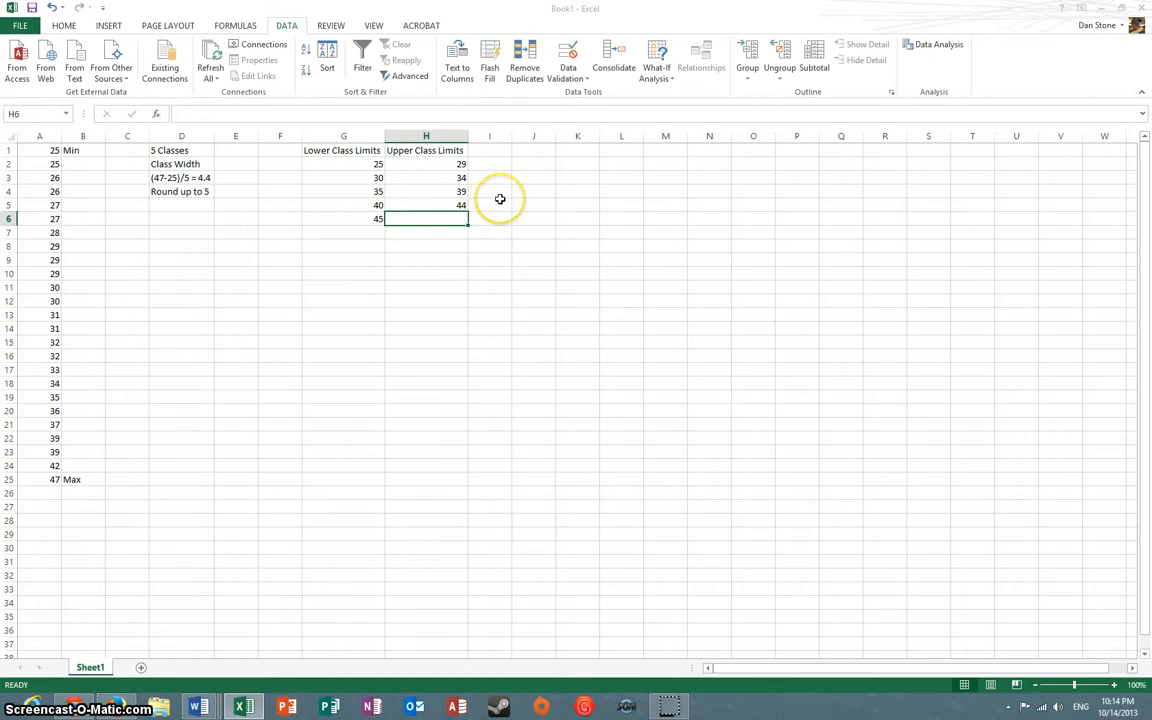
{"action": "type", "text": "49"}
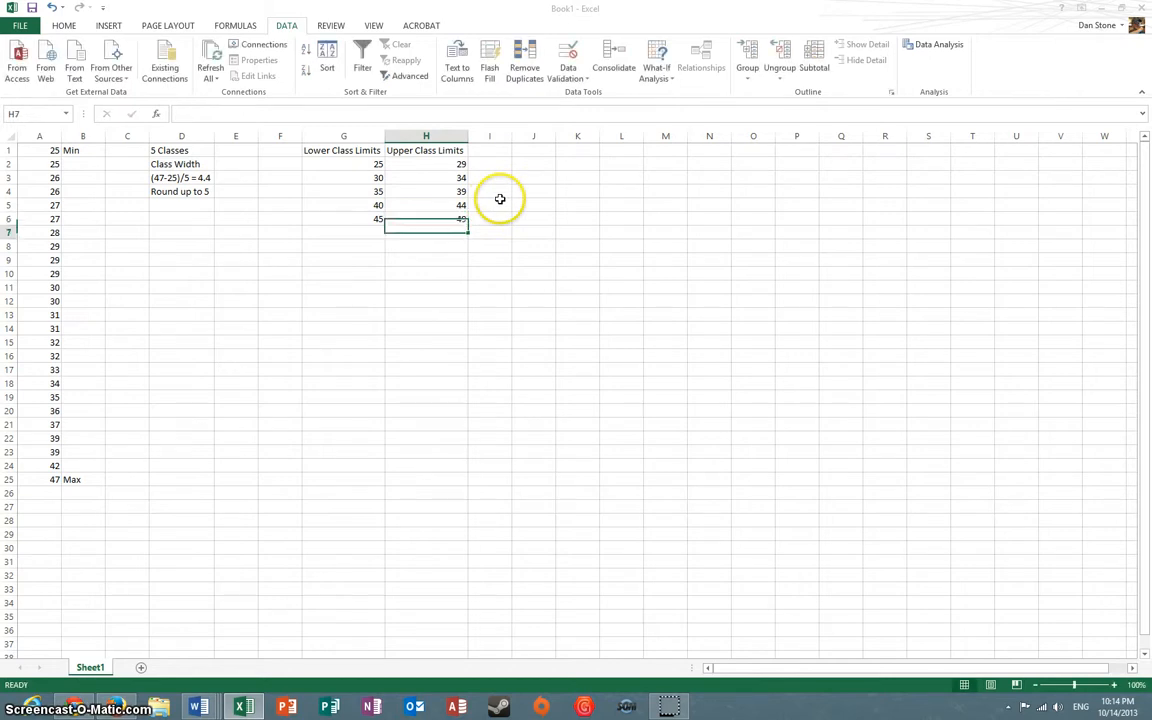
{"action": "key", "text": "Return"}
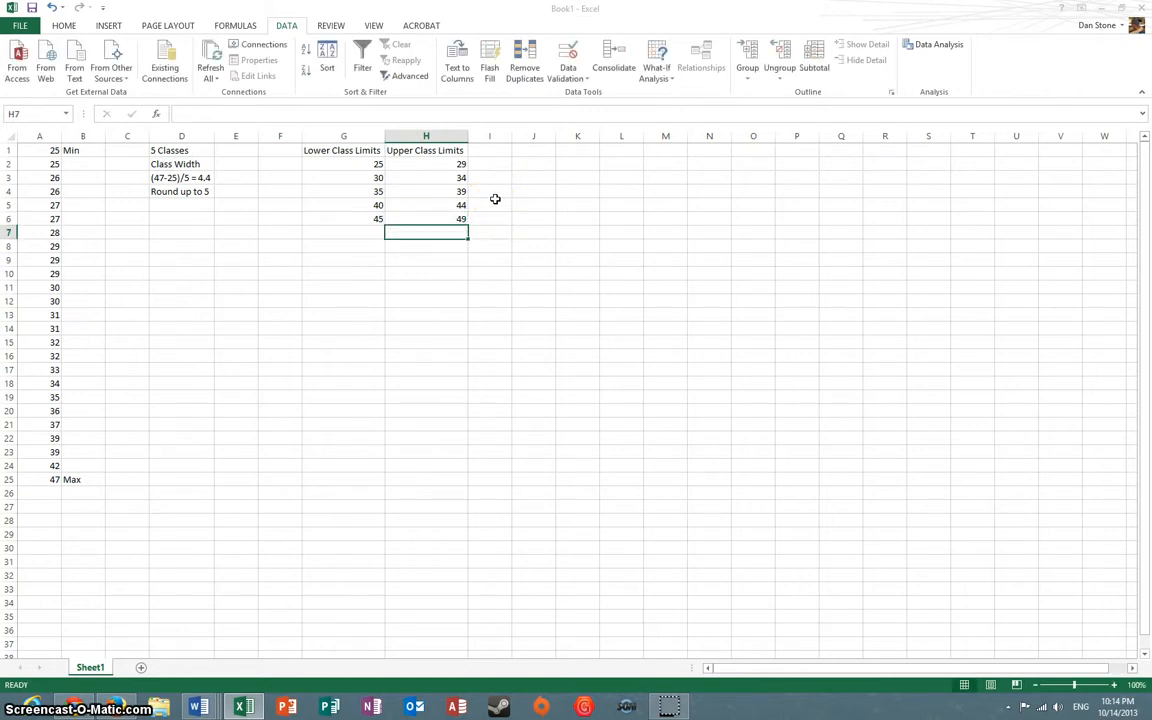
Start a Histogram data analysis with the data in A1:A25 as the input range
{"action": "left_click", "coordinate": [228, 342]}
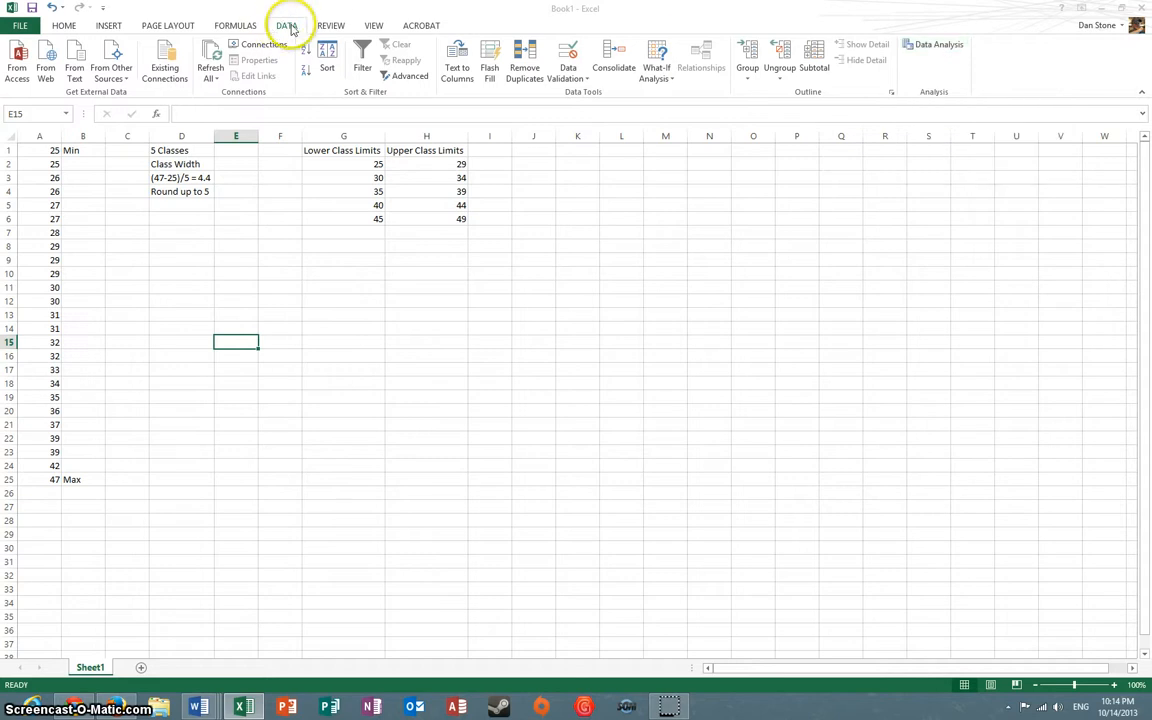
{"action": "left_click", "coordinate": [932, 47]}
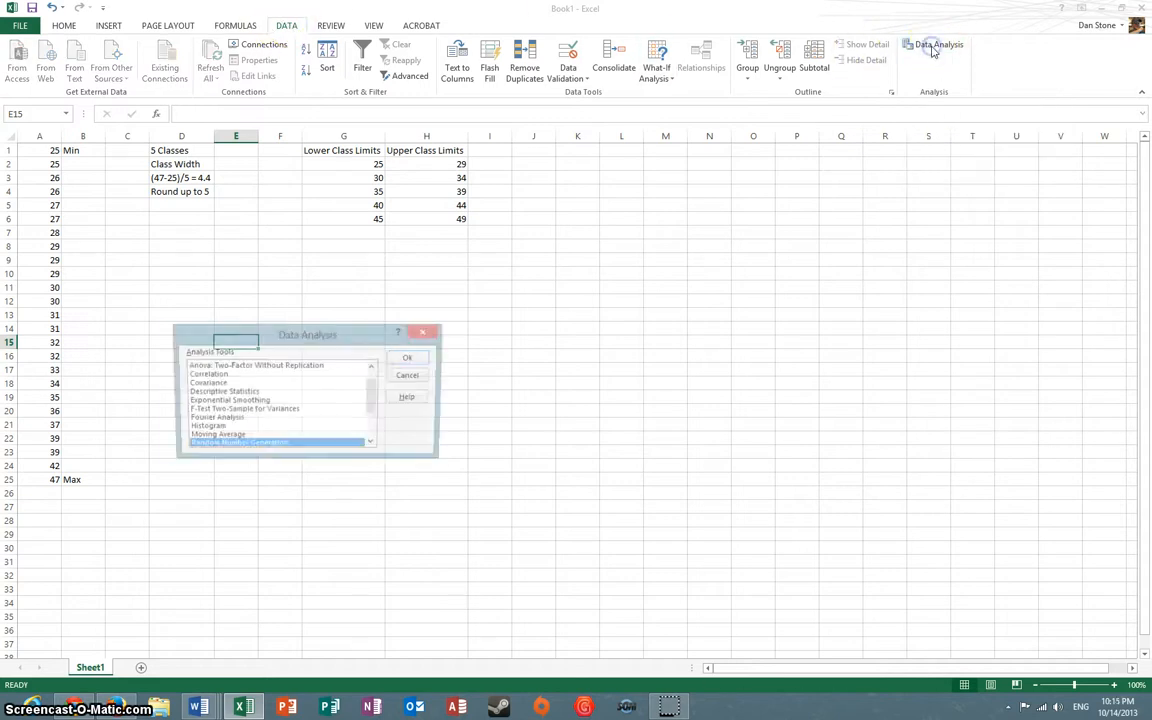
{"action": "scroll", "coordinate": [300, 415], "scroll_direction": "down", "scroll_amount": 1}
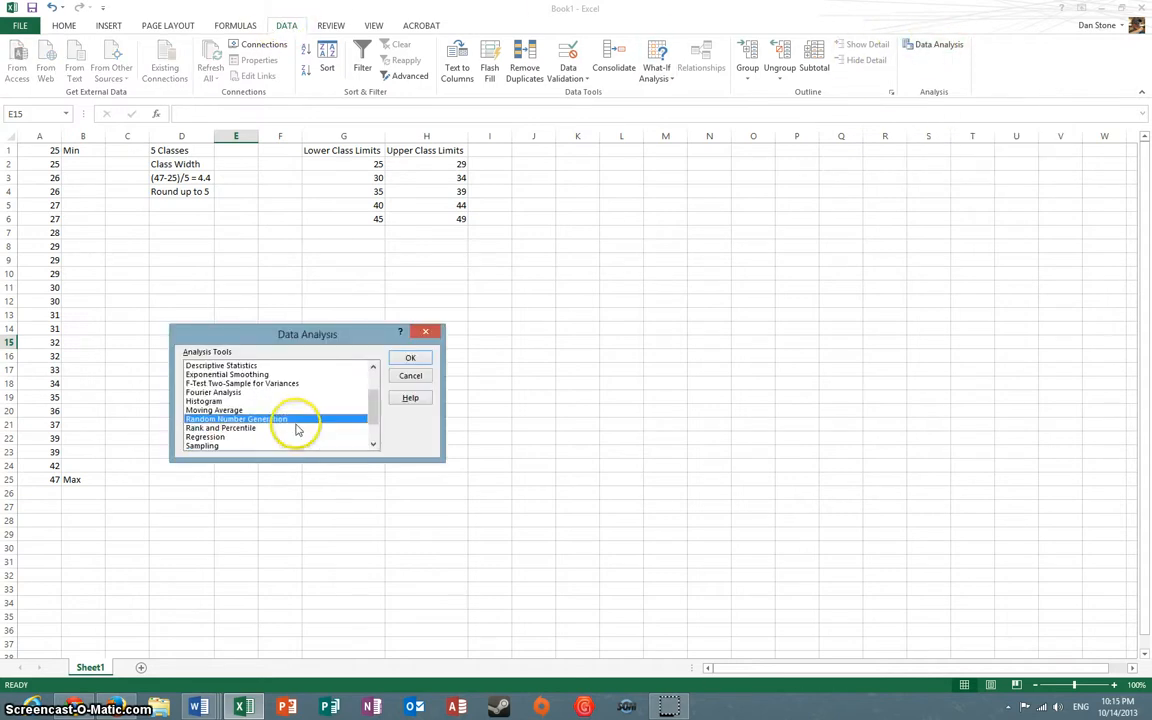
{"action": "left_click", "coordinate": [231, 401]}
{"action": "left_click_drag", "start_coordinate": [329, 334], "coordinate": [487, 307]}
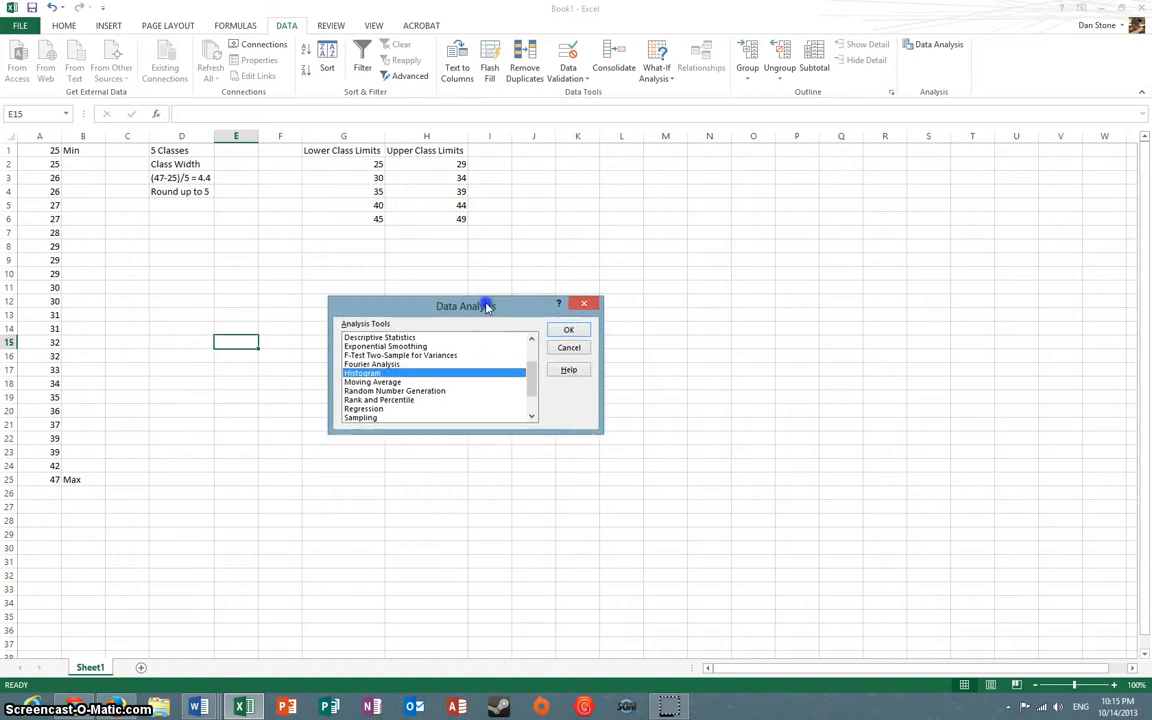
{"action": "left_click", "coordinate": [568, 330]}
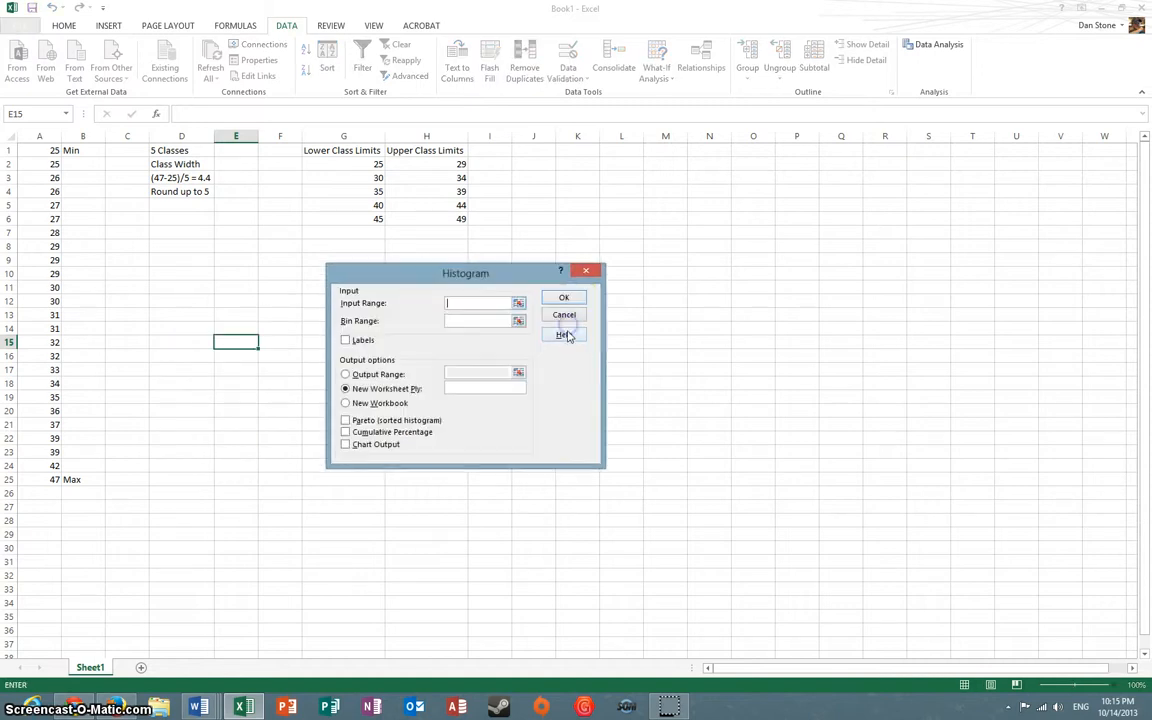
{"action": "left_click", "coordinate": [474, 300]}
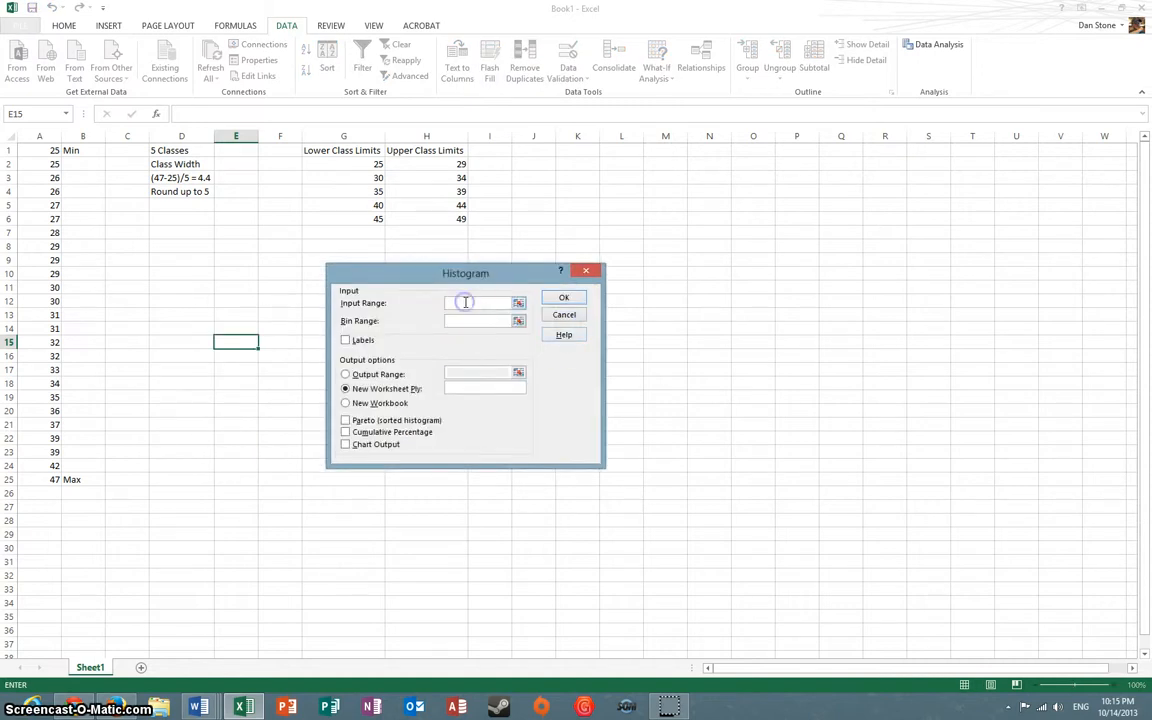
{"action": "left_click", "coordinate": [47, 152]}
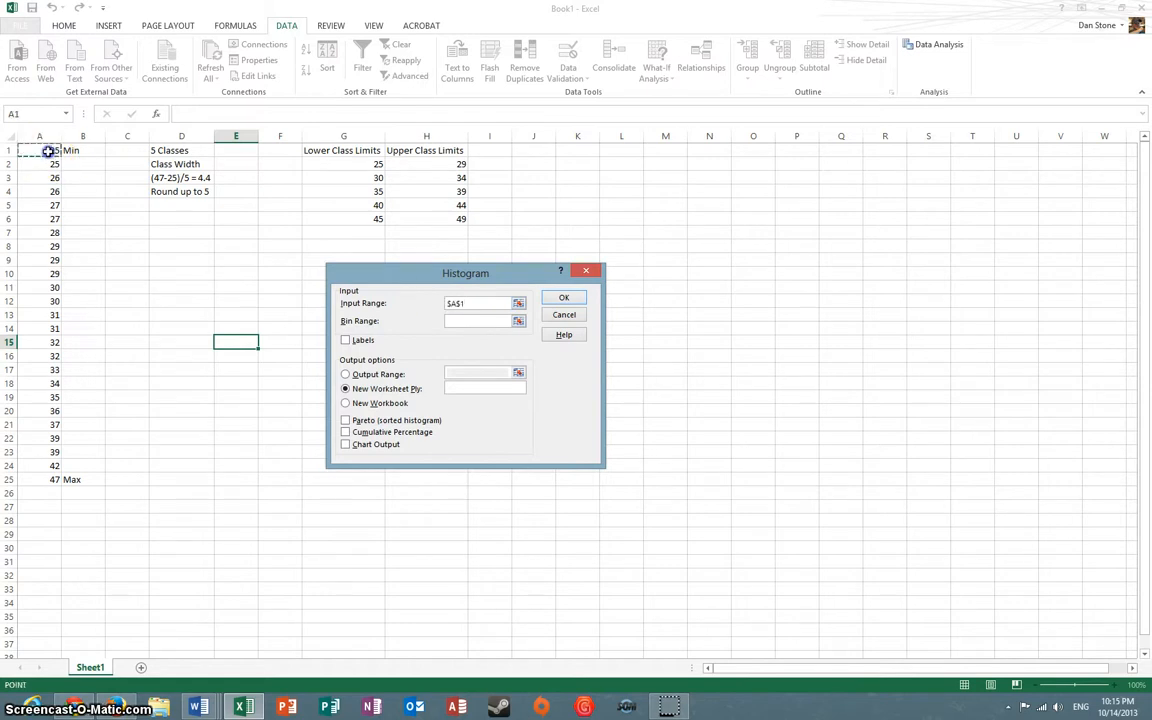
{"action": "left_click_drag", "start_coordinate": [47, 152], "coordinate": [48, 476]}
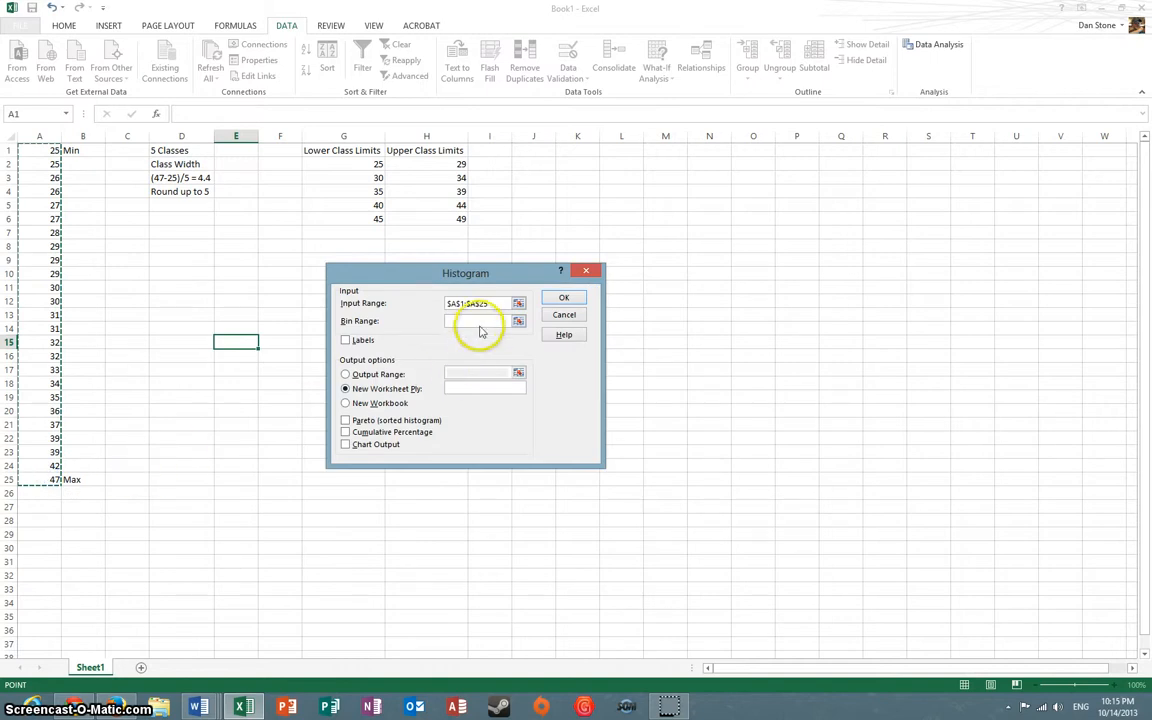
Use the upper class limits in H2:H6 as the histogram's bin range and output the frequency table to a new worksheet
{"action": "left_click", "coordinate": [478, 321]}
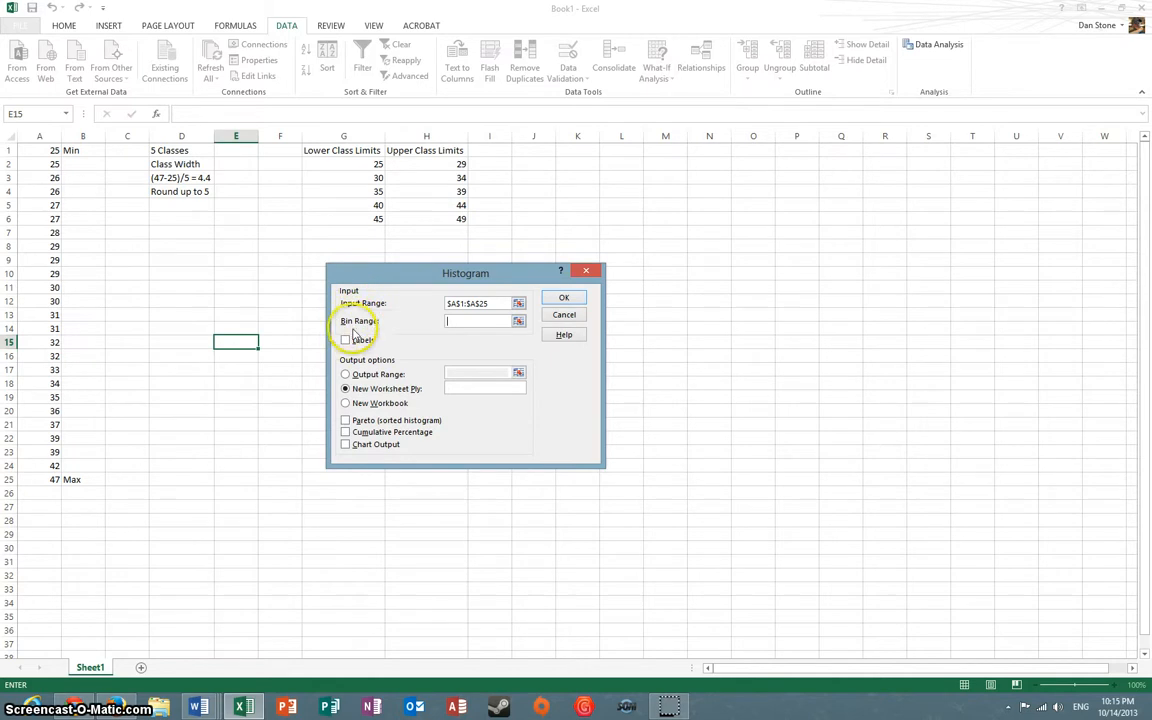
{"action": "left_click", "coordinate": [461, 320]}
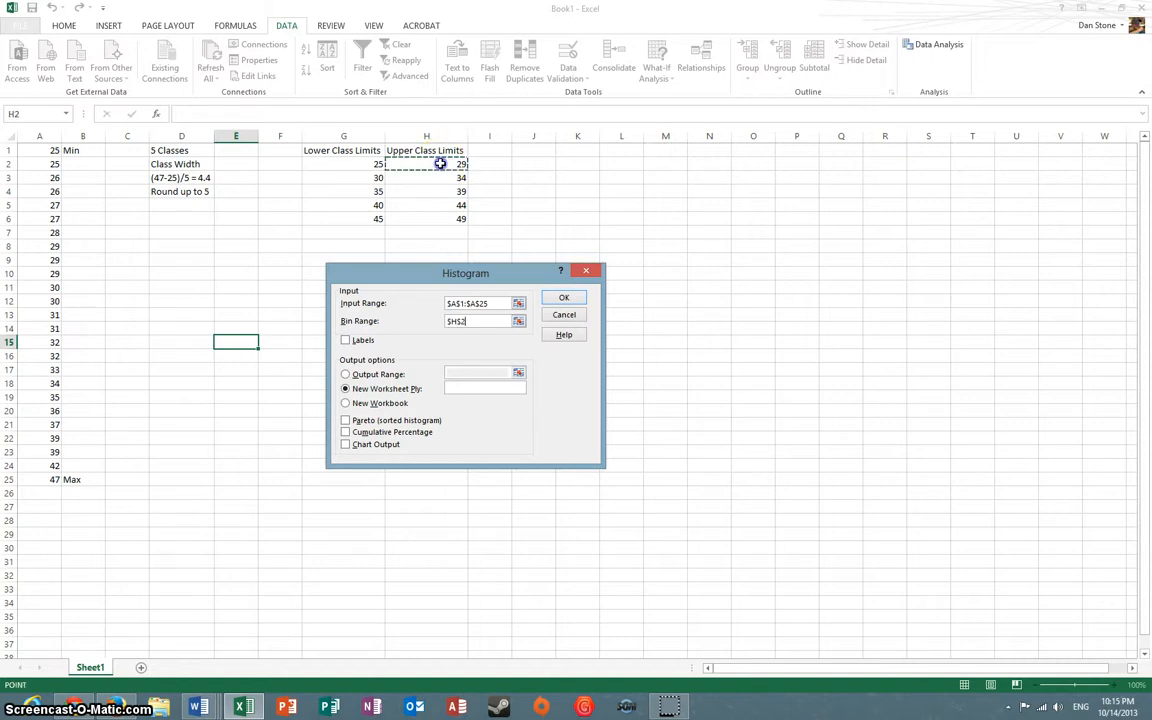
{"action": "left_click_drag", "start_coordinate": [440, 163], "coordinate": [442, 219]}
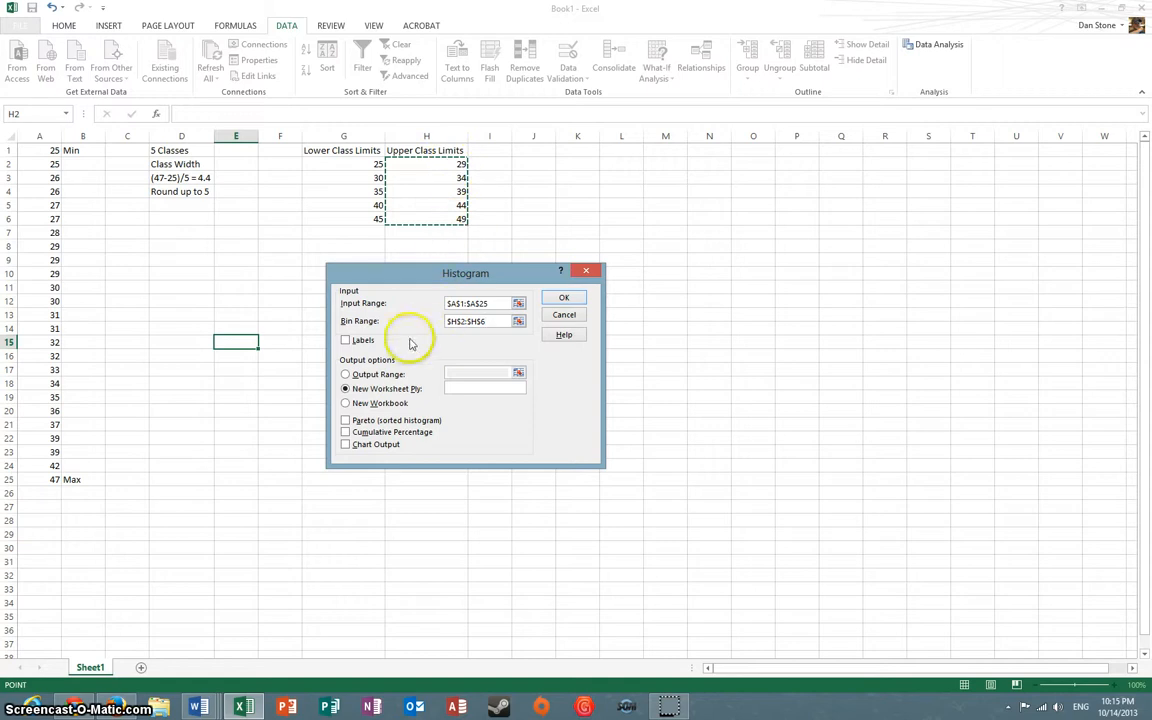
{"action": "left_click", "coordinate": [572, 300]}
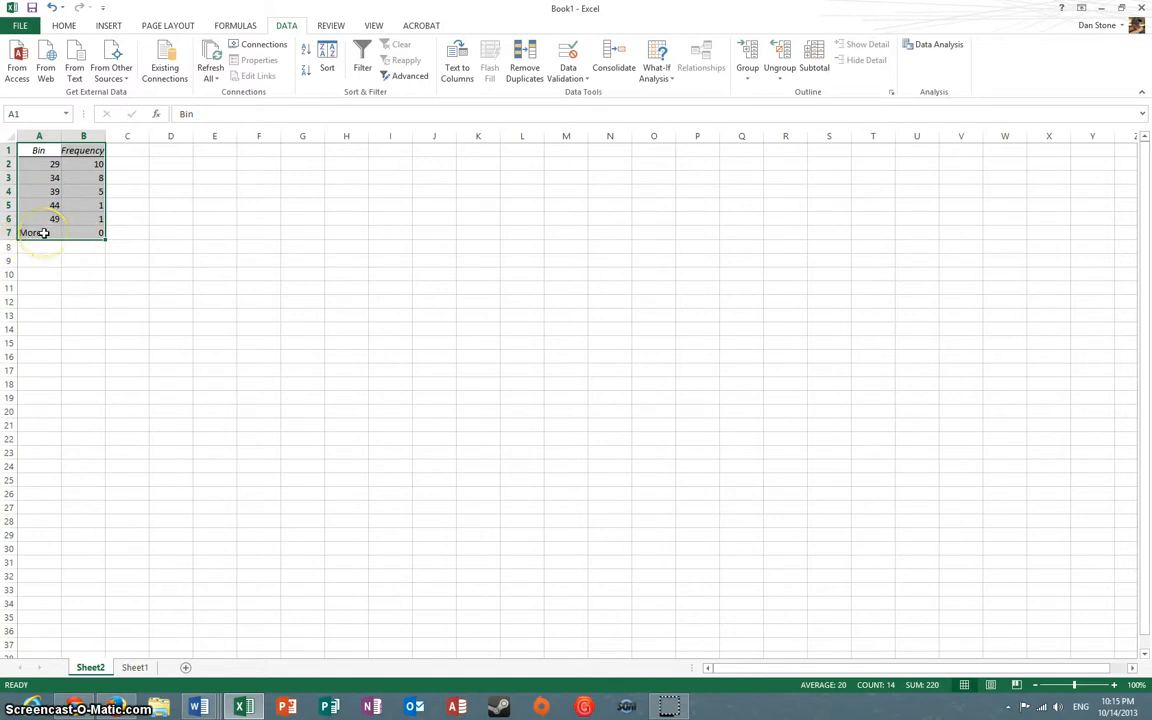
Delete the "More" row cells A7:B7 from the frequency table, shifting cells up
{"action": "left_click_drag", "start_coordinate": [42, 233], "coordinate": [66, 233]}
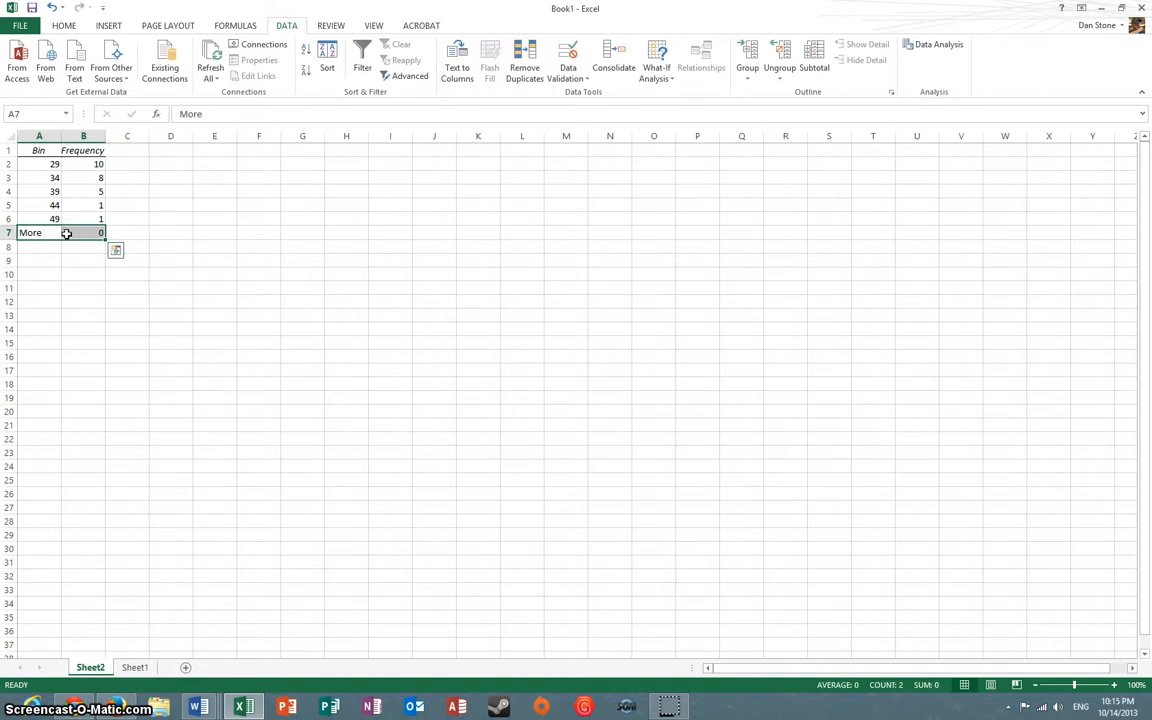
{"action": "right_click", "coordinate": [66, 233]}
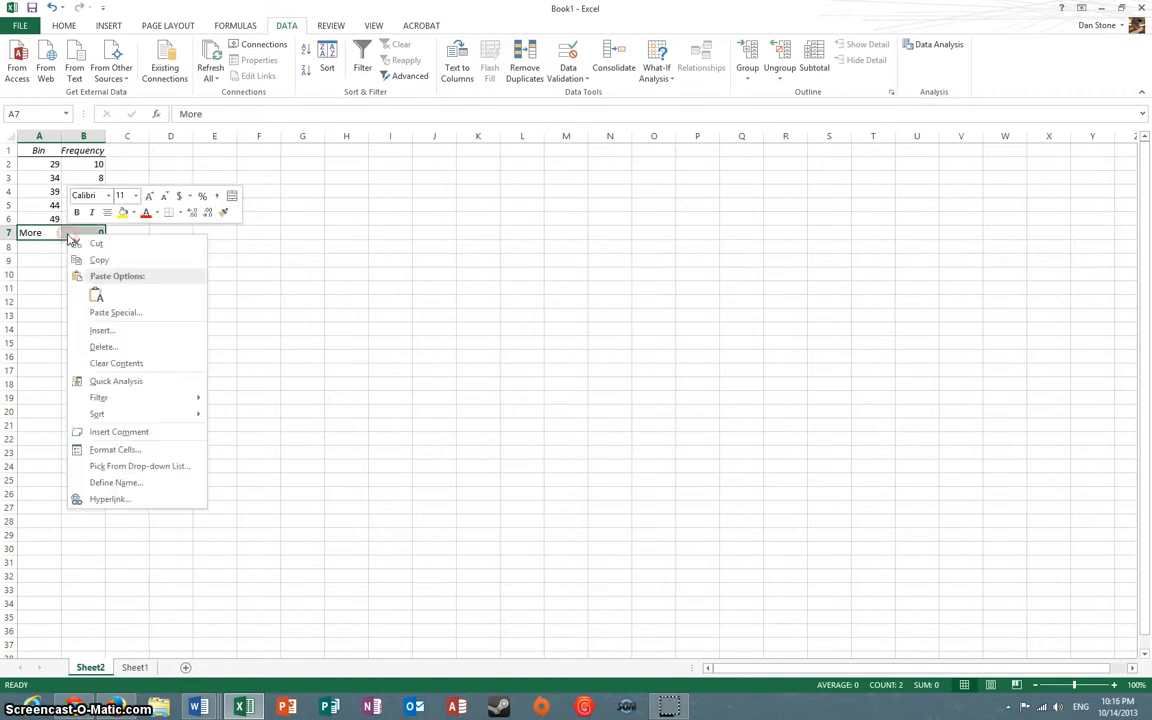
{"action": "left_click", "coordinate": [130, 347]}
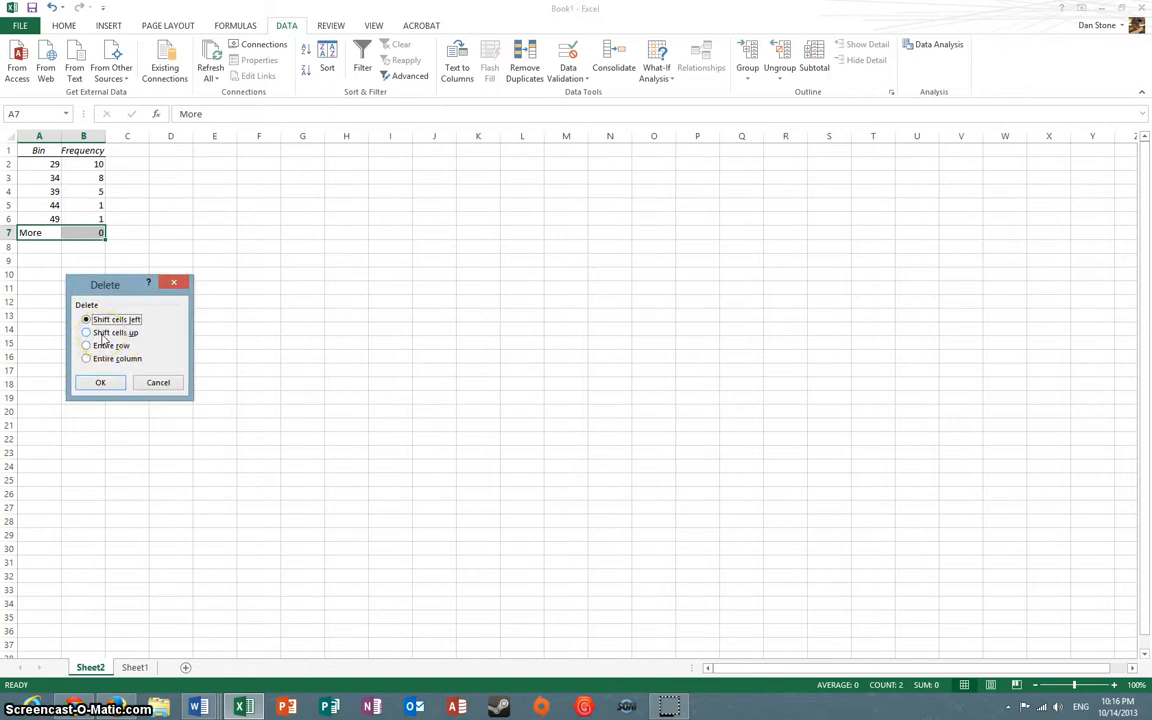
{"action": "left_click", "coordinate": [100, 382]}
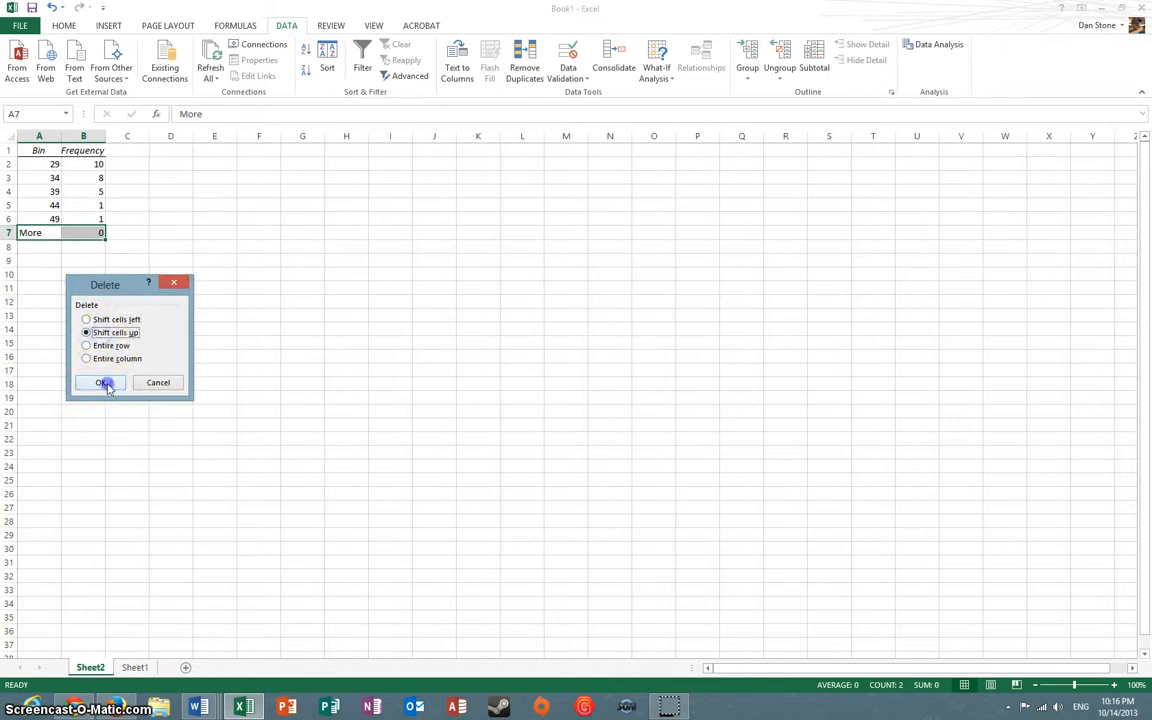
{"action": "left_click", "coordinate": [163, 195]}
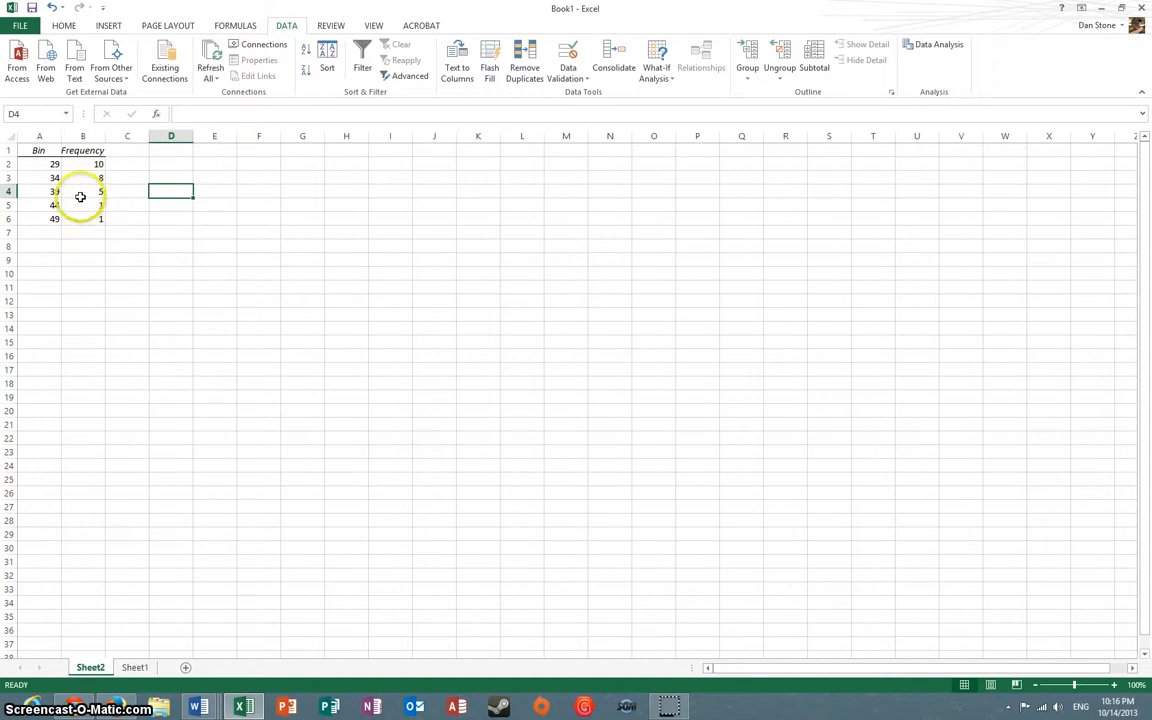
Insert a clustered column chart of the frequency table A1:B6 and move it closer to the table
{"action": "left_click_drag", "start_coordinate": [39, 150], "coordinate": [86, 222]}
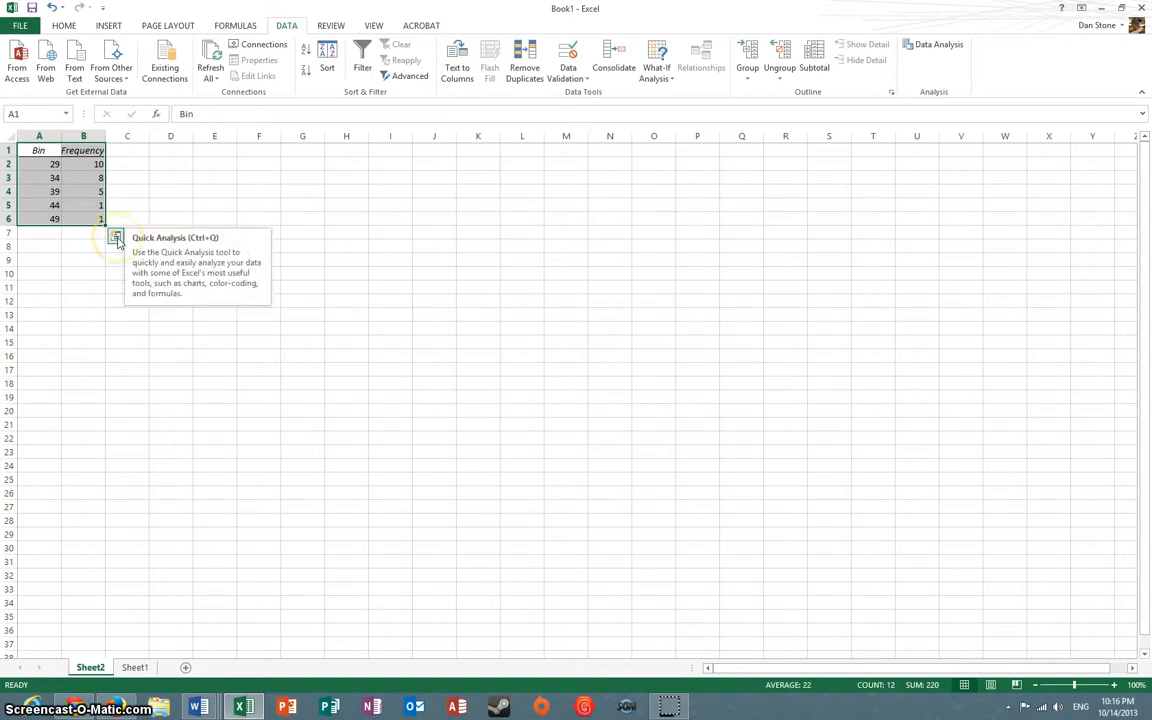
{"action": "left_click", "coordinate": [116, 238]}
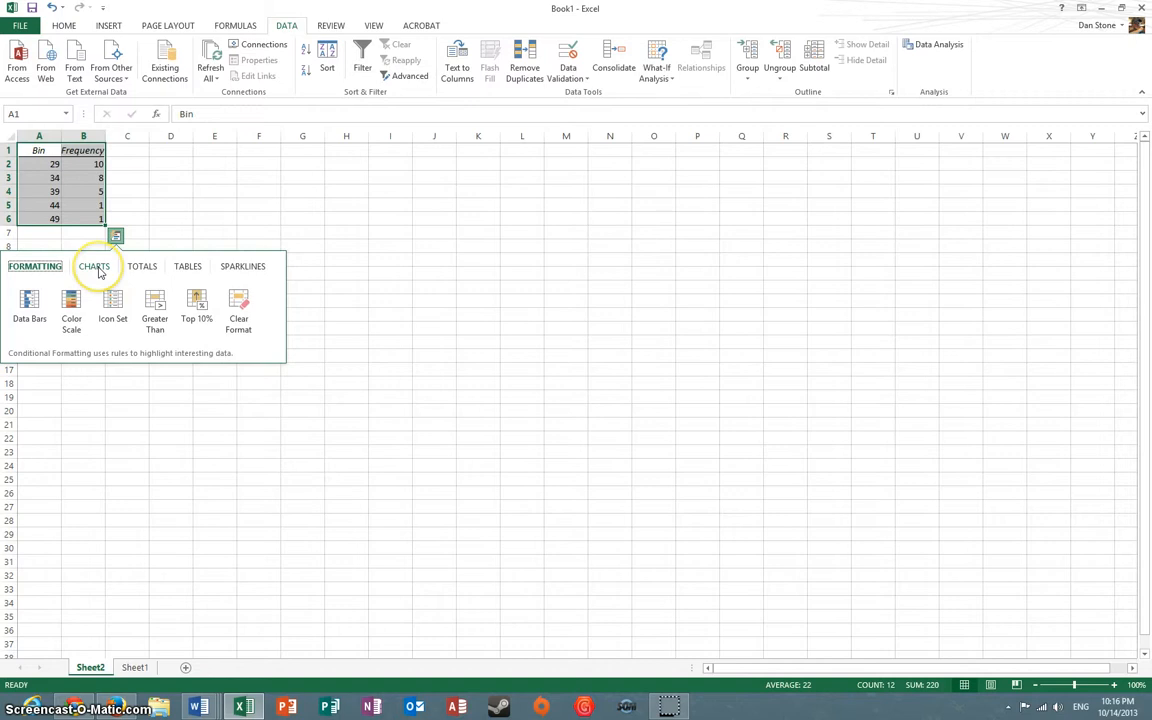
{"action": "left_click", "coordinate": [99, 268]}
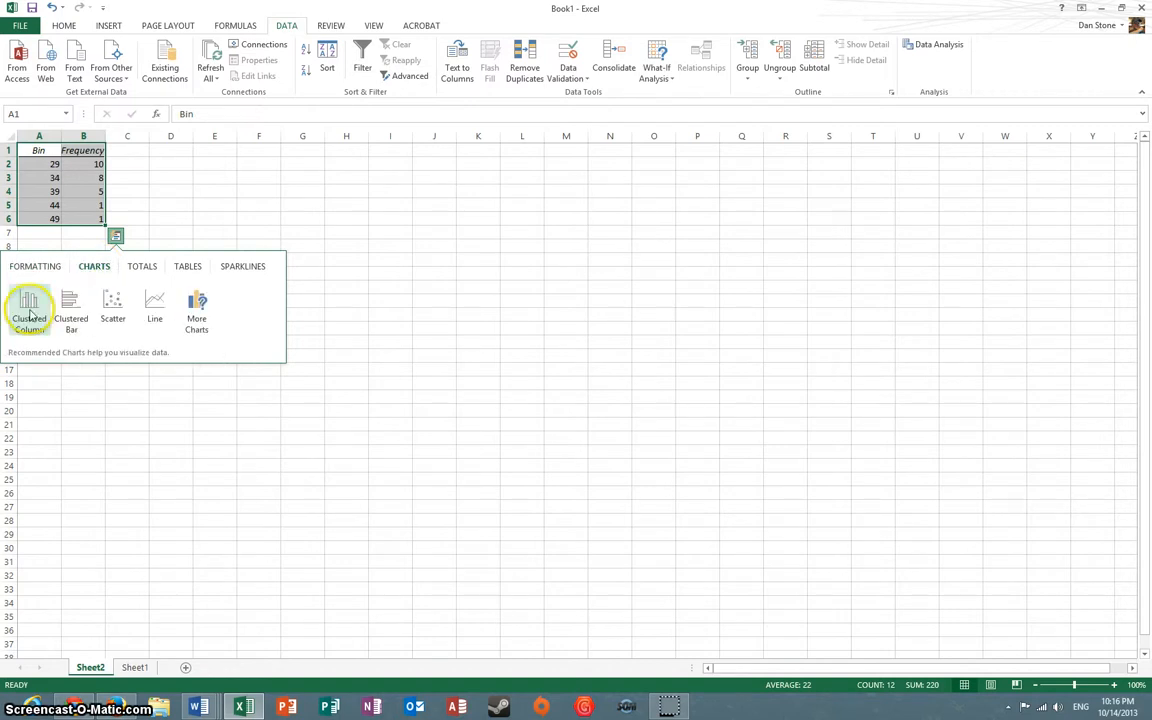
{"action": "left_click", "coordinate": [31, 310]}
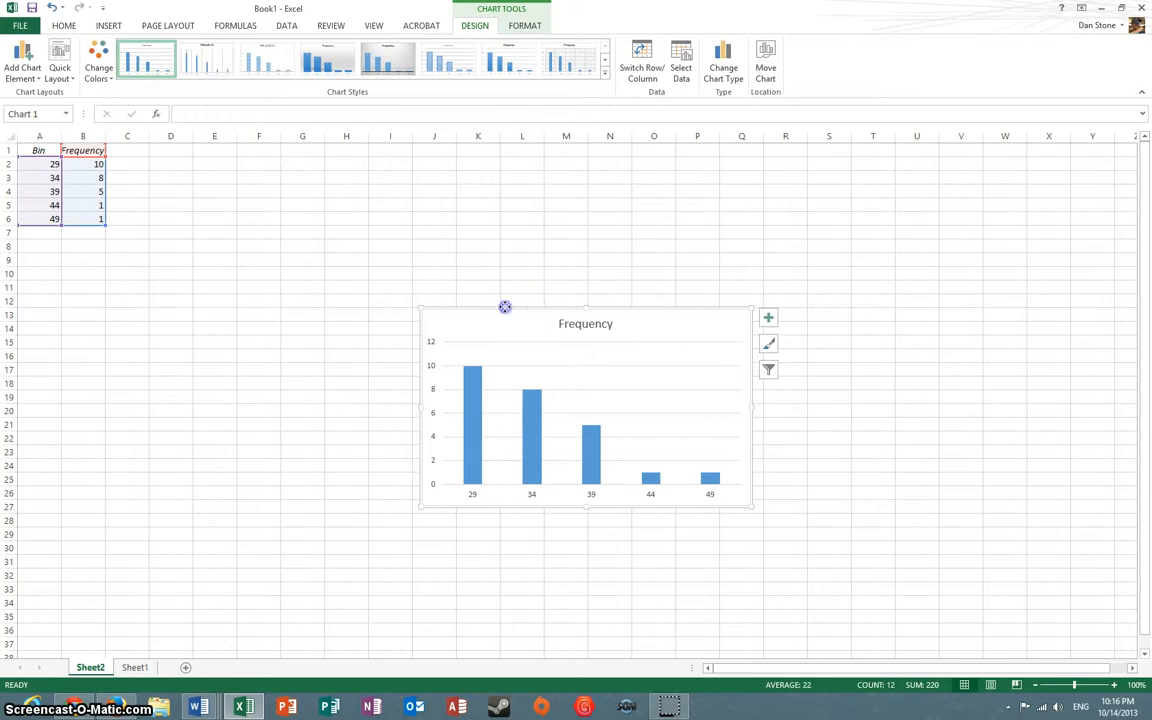
{"action": "left_click_drag", "start_coordinate": [503, 305], "coordinate": [314, 244]}
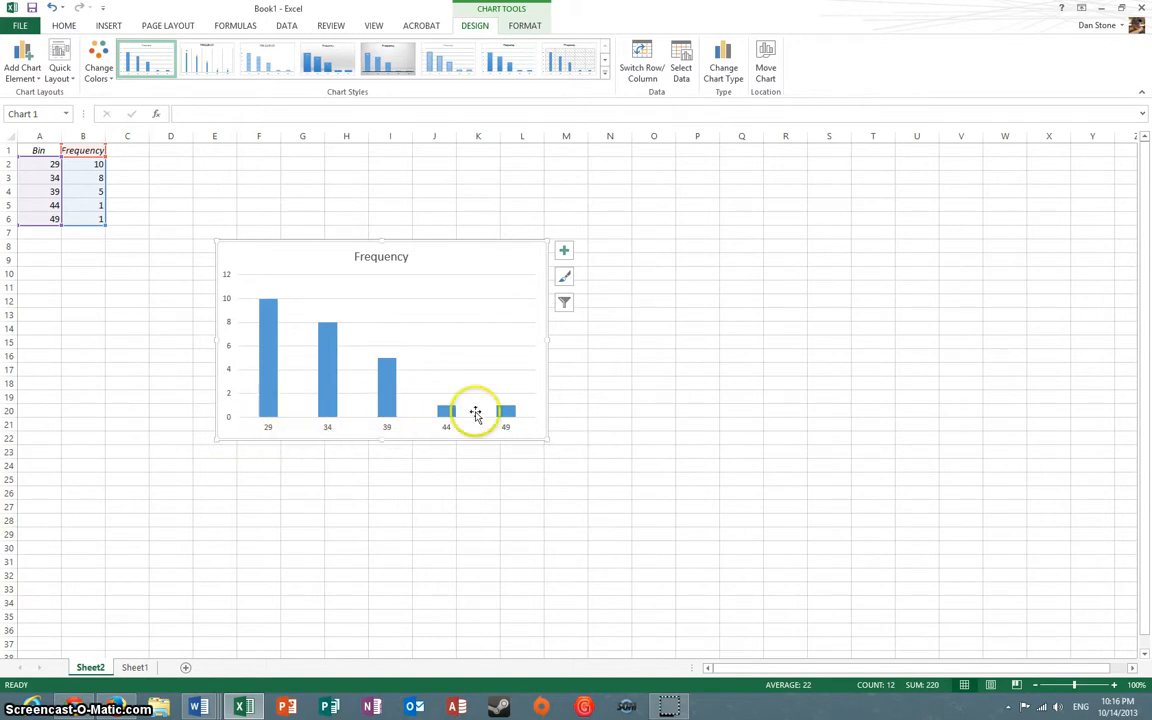
Change the first bin label in A2 to the class range "25 - 29"
{"action": "left_click", "coordinate": [39, 165]}
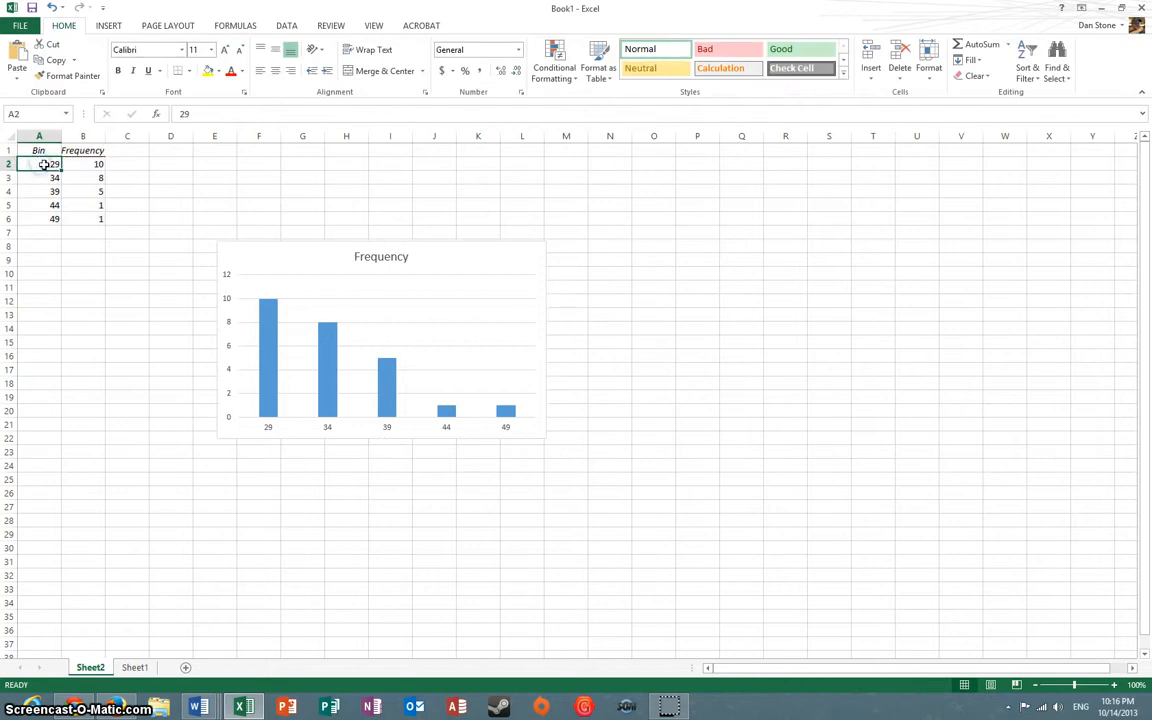
{"action": "left_click", "coordinate": [184, 114]}
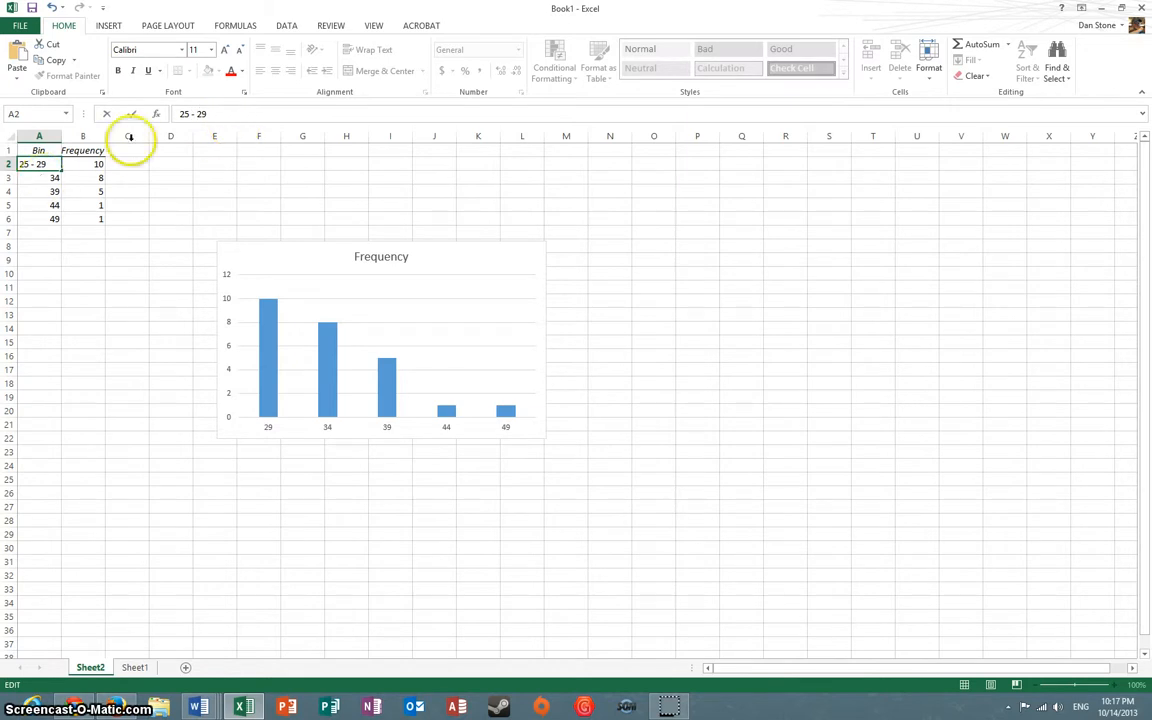
{"action": "left_click", "coordinate": [143, 423]}
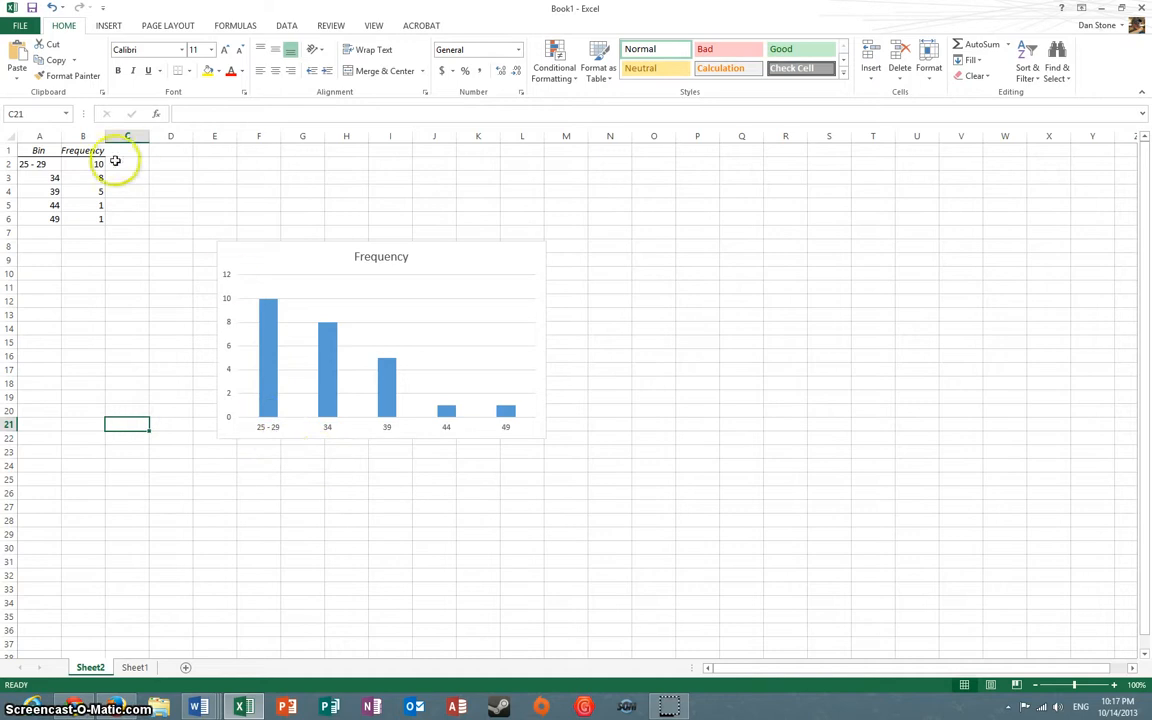
Change the bin labels in A3 and A4 to the class ranges "30 - 34" and "35 - 39"
{"action": "left_click", "coordinate": [44, 177]}
{"action": "left_click", "coordinate": [184, 113]}
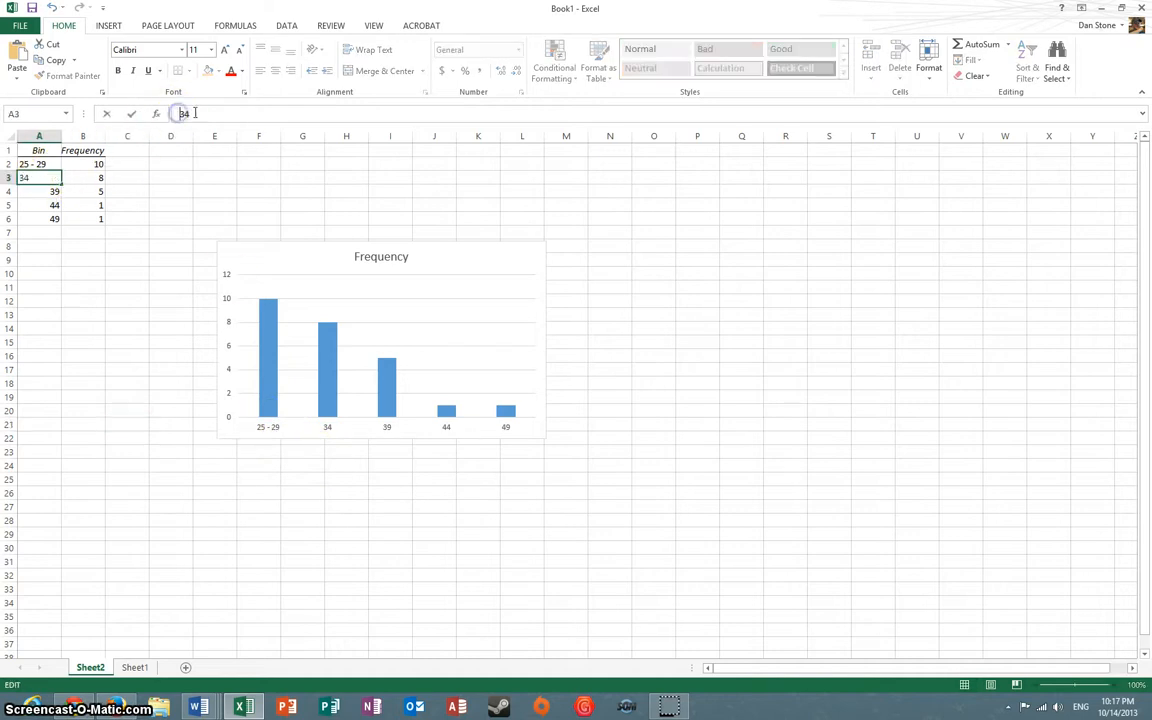
{"action": "type", "text": "30 -"}
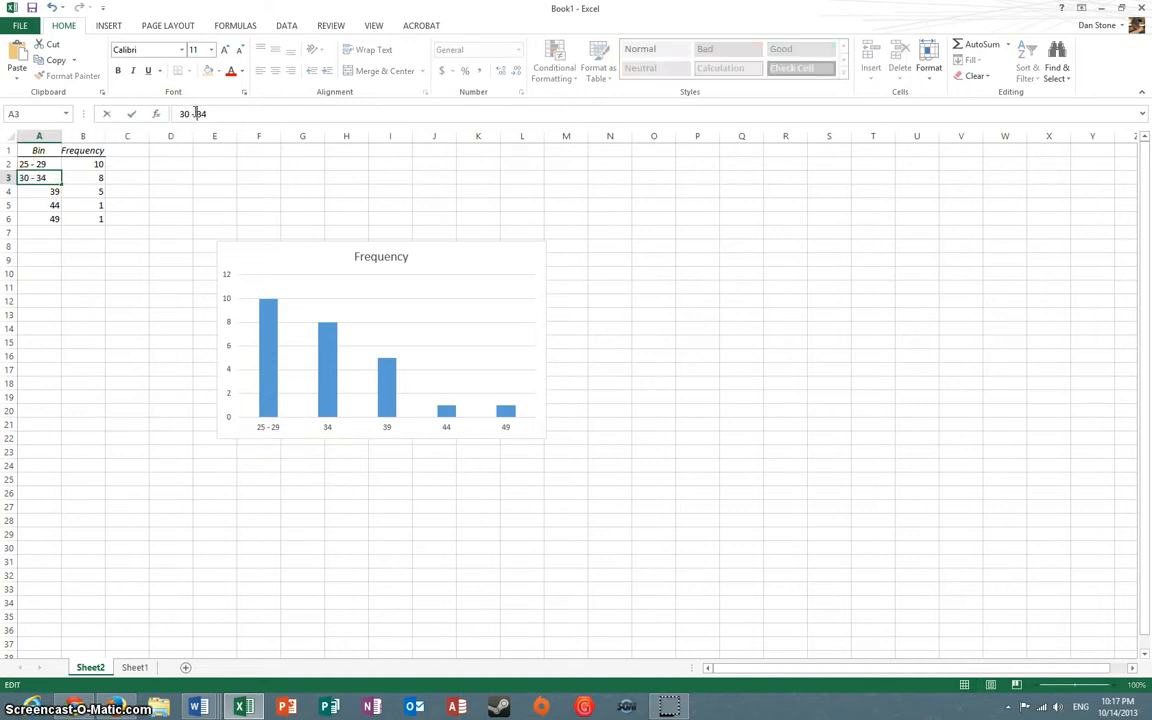
{"action": "left_click", "coordinate": [35, 189]}
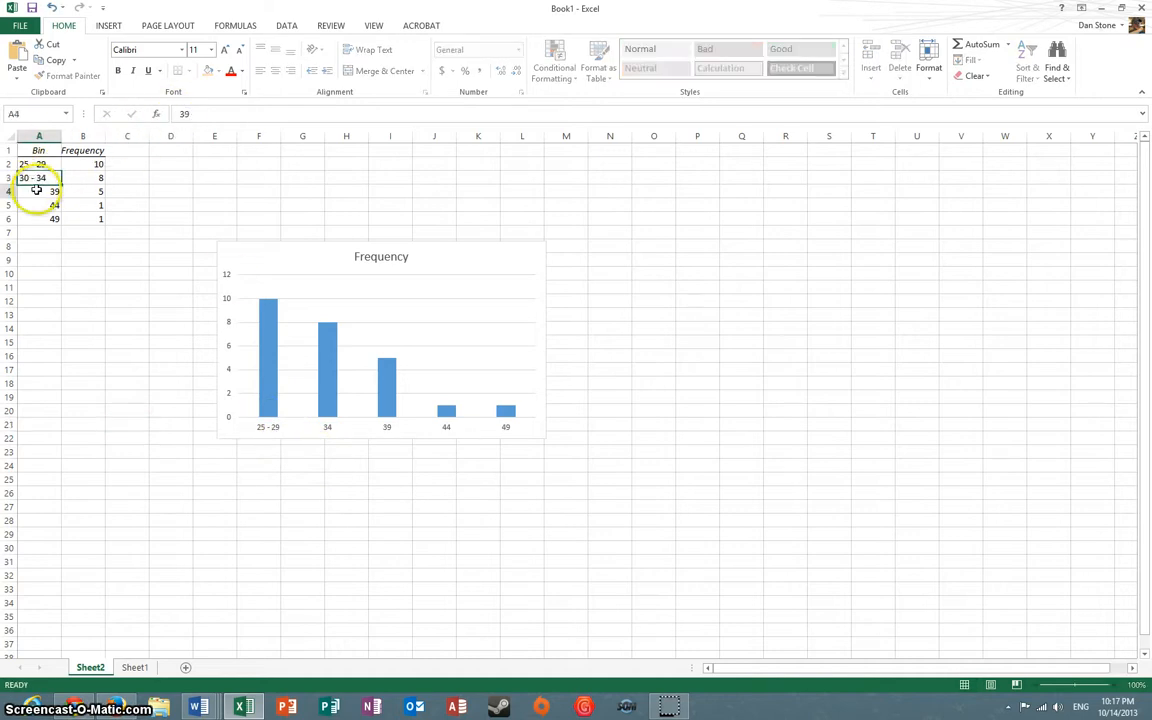
{"action": "left_click", "coordinate": [181, 113]}
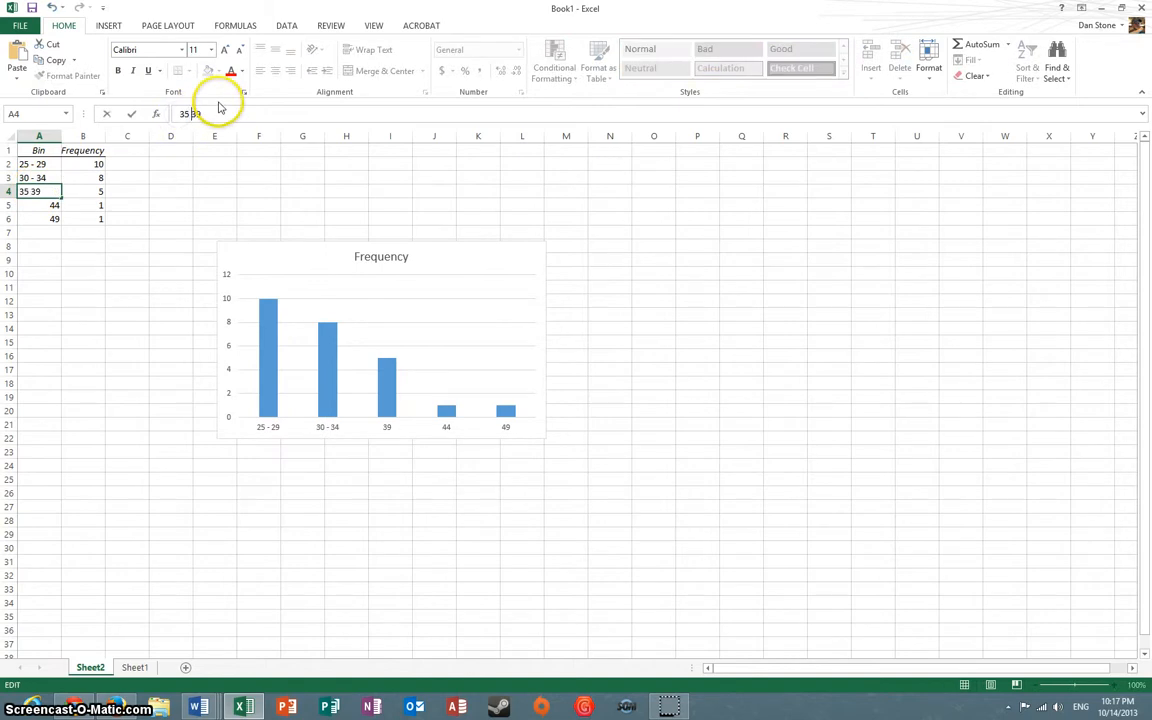
Change the bin labels in A5 and A6 to the class ranges "40 - 44" and "45 - 49"
{"action": "left_click", "coordinate": [51, 204]}
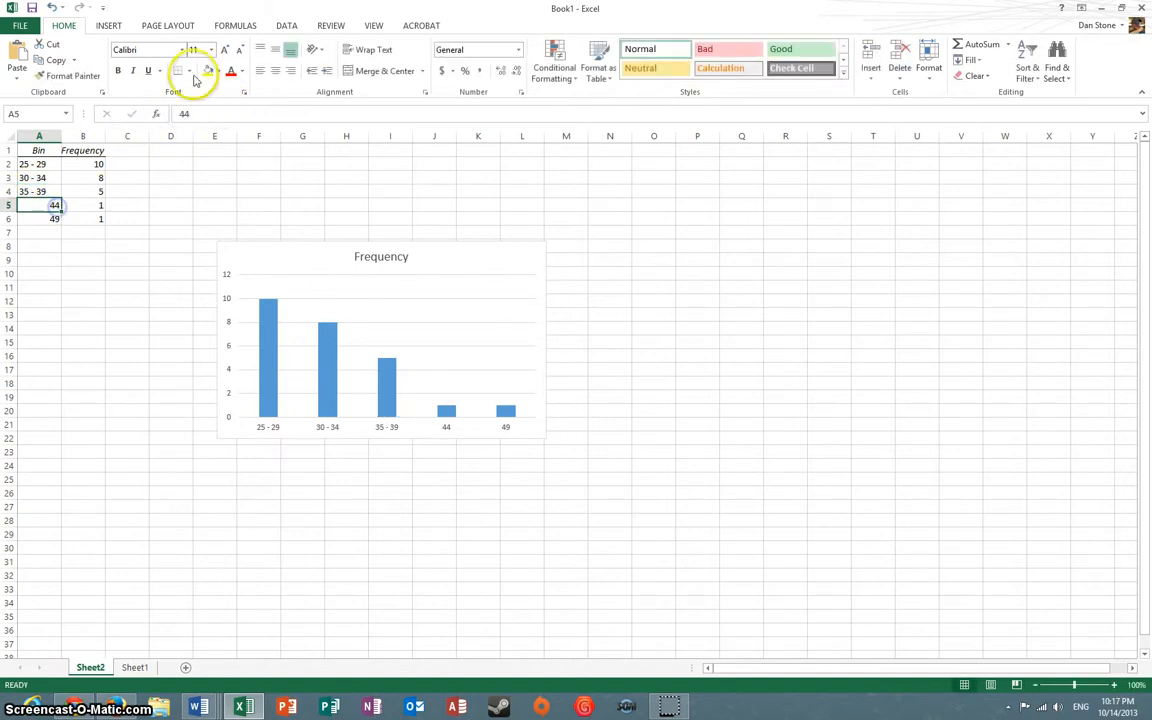
{"action": "left_click", "coordinate": [181, 112]}
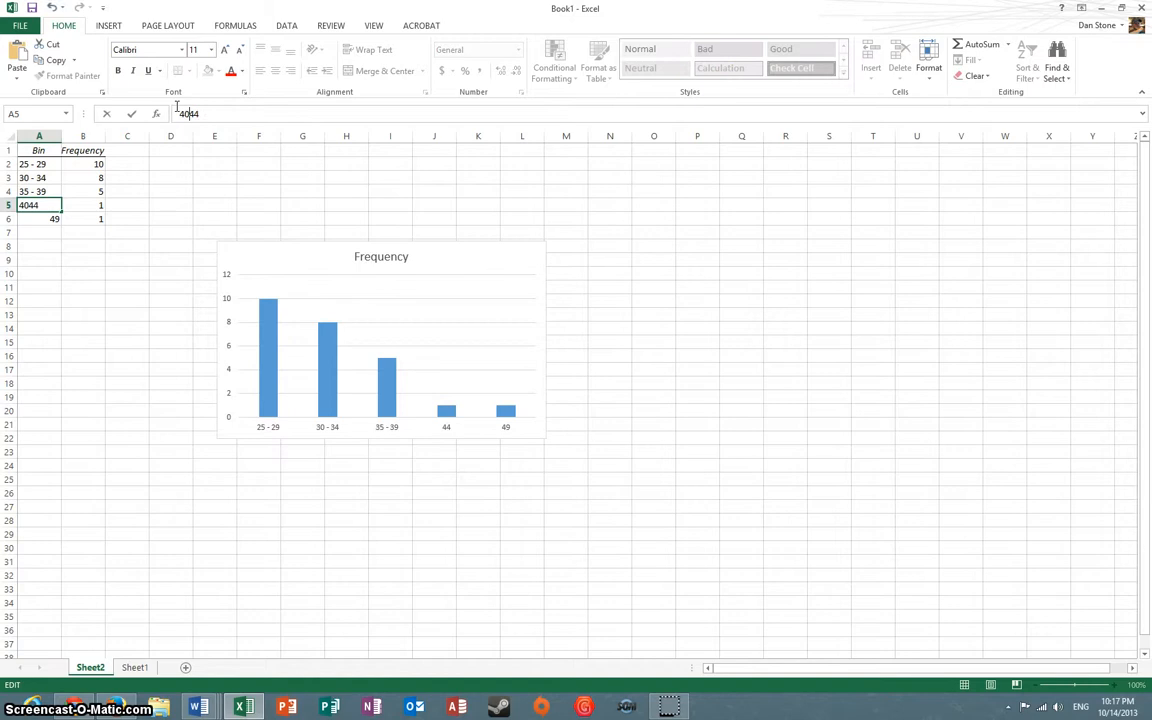
{"action": "type", "text": "40 -"}
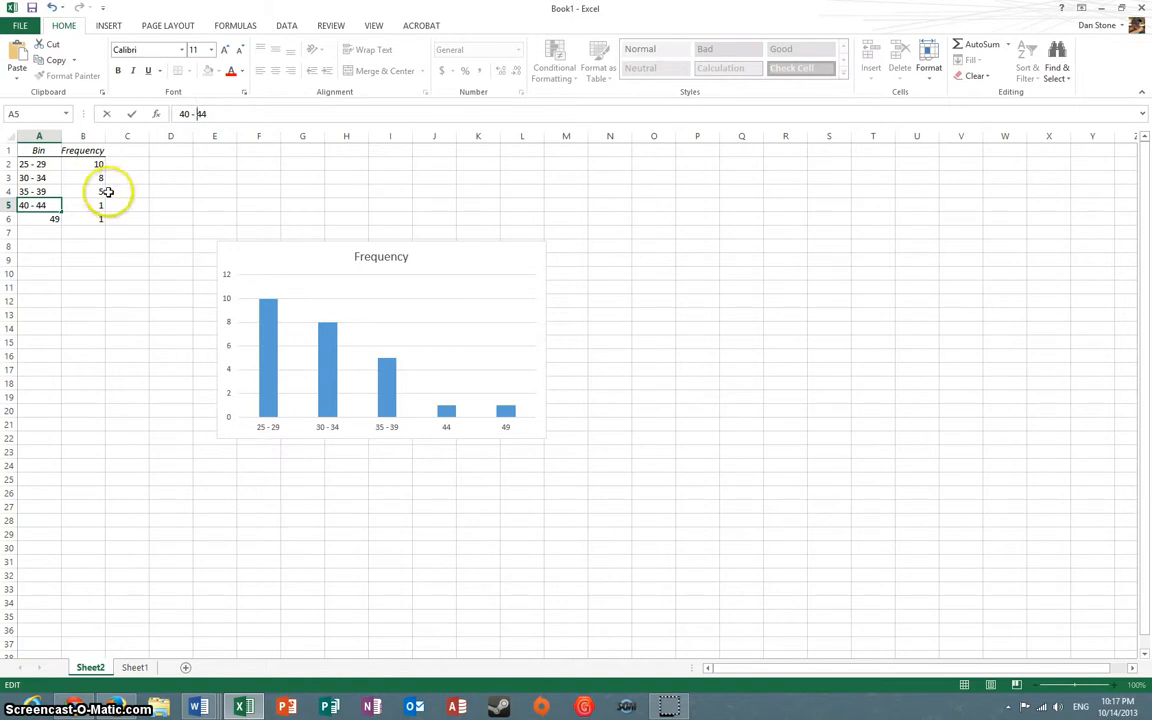
{"action": "left_click", "coordinate": [41, 218]}
{"action": "left_click", "coordinate": [183, 112]}
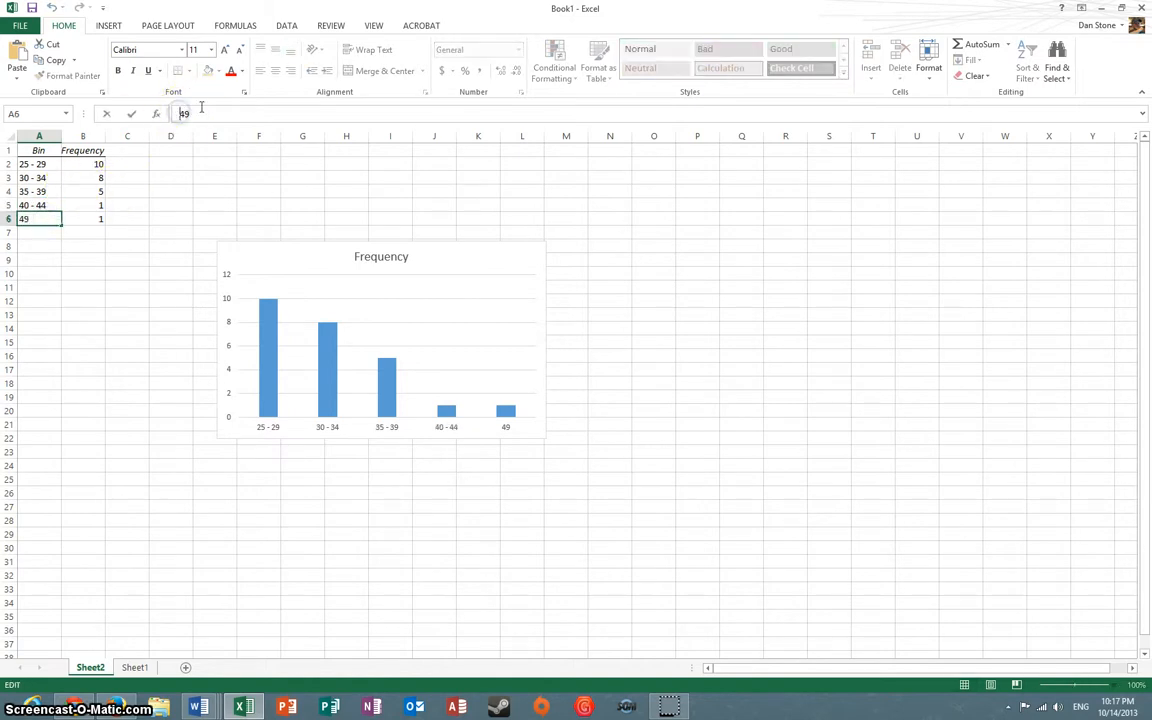
{"action": "type", "text": "45 -"}
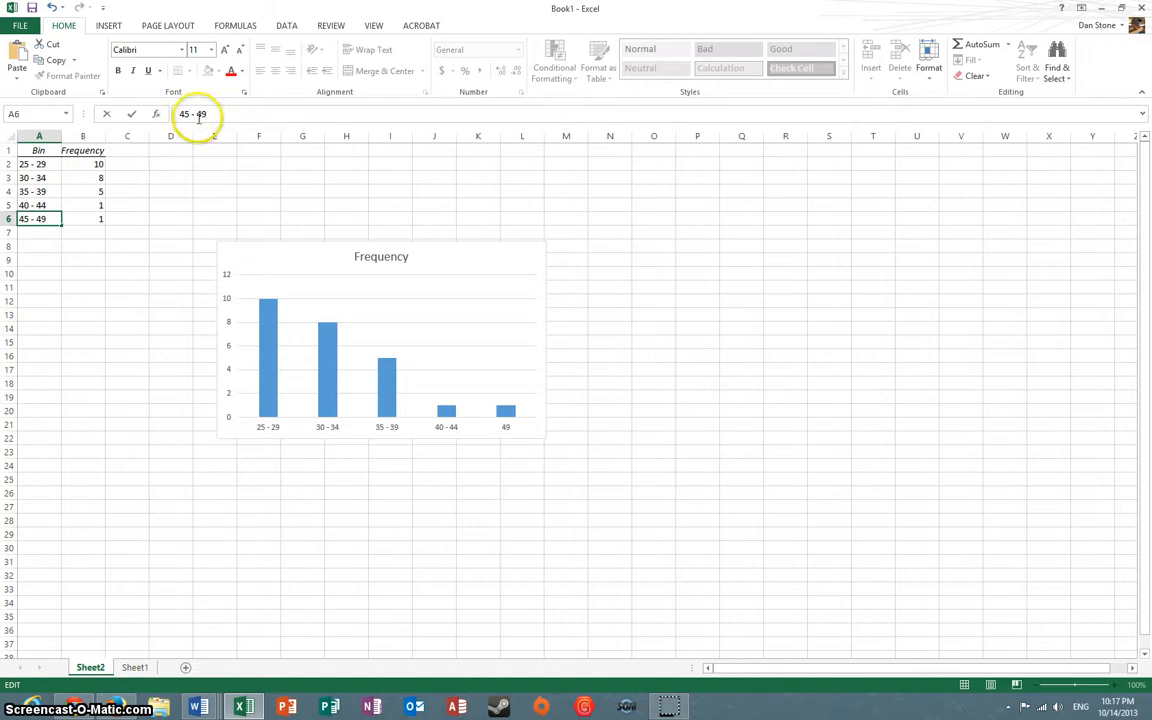
{"action": "left_click", "coordinate": [170, 330]}
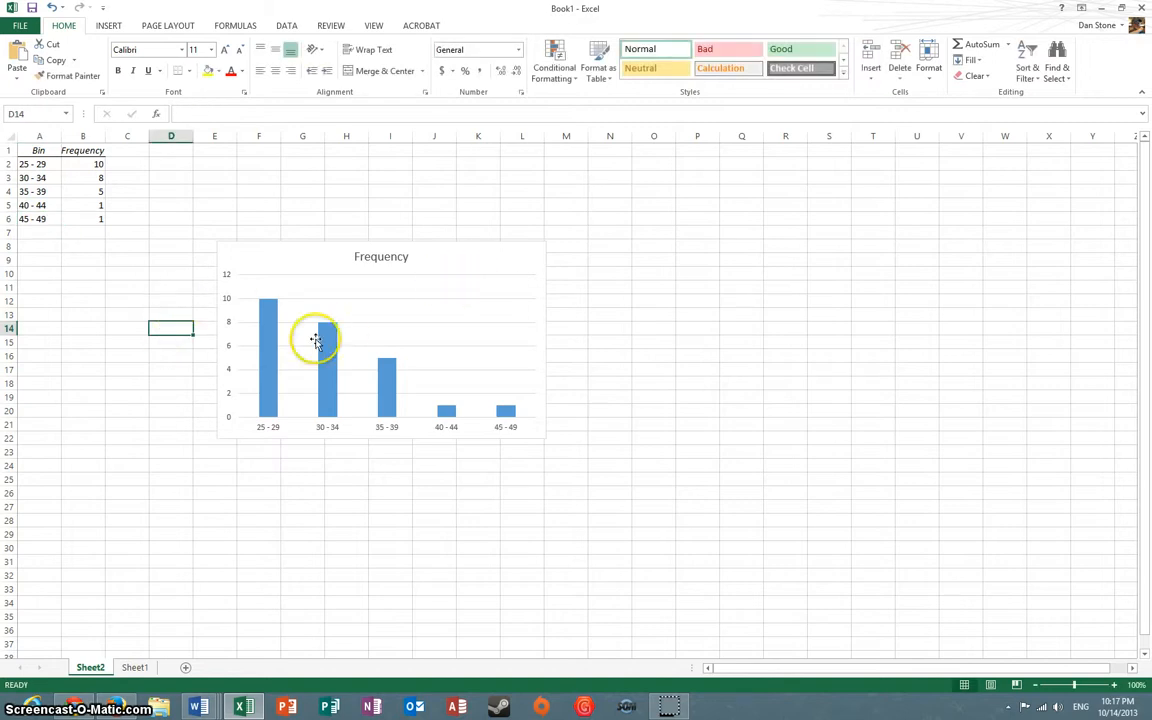
Set the gap width of the Frequency columns to 0% and move the chart slightly away from the table
{"action": "double_click", "coordinate": [269, 352]}
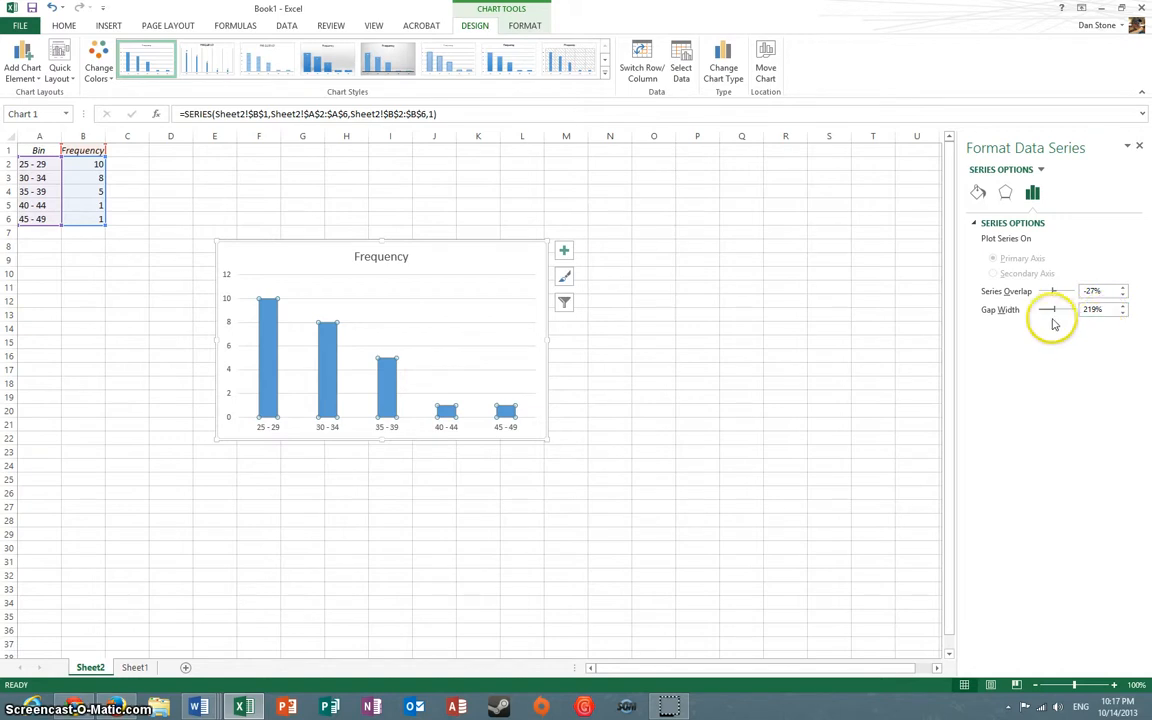
{"action": "left_click_drag", "start_coordinate": [1052, 310], "coordinate": [1022, 312]}
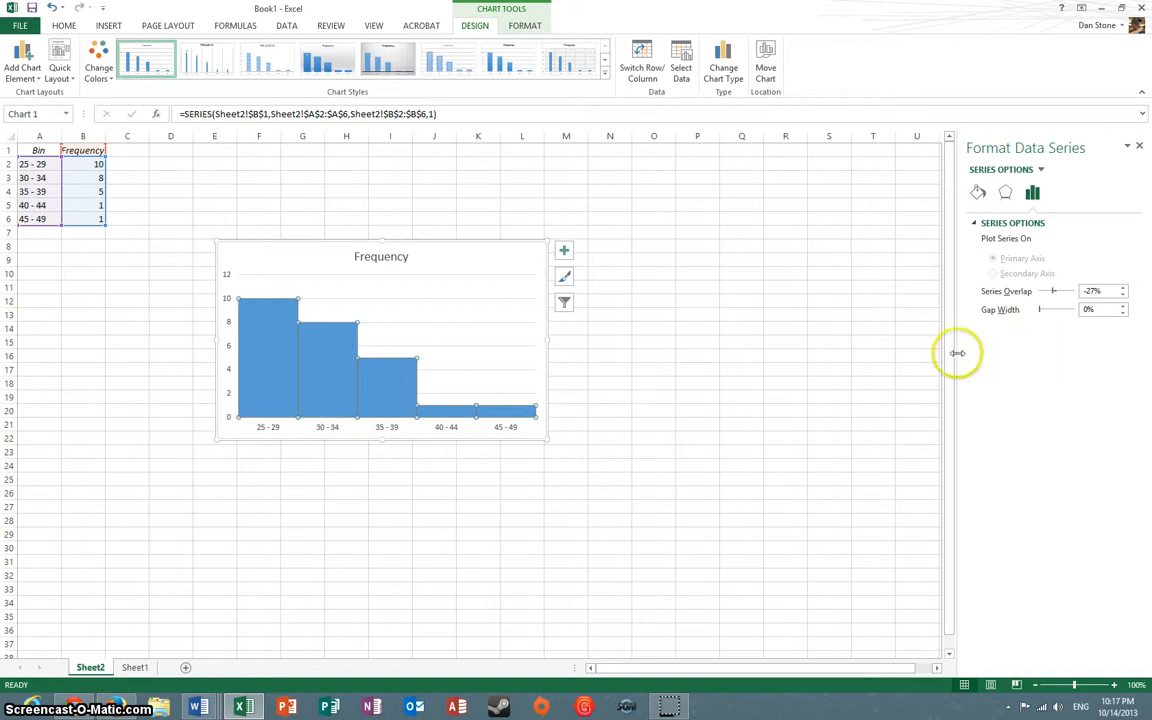
{"action": "left_click", "coordinate": [1140, 148]}
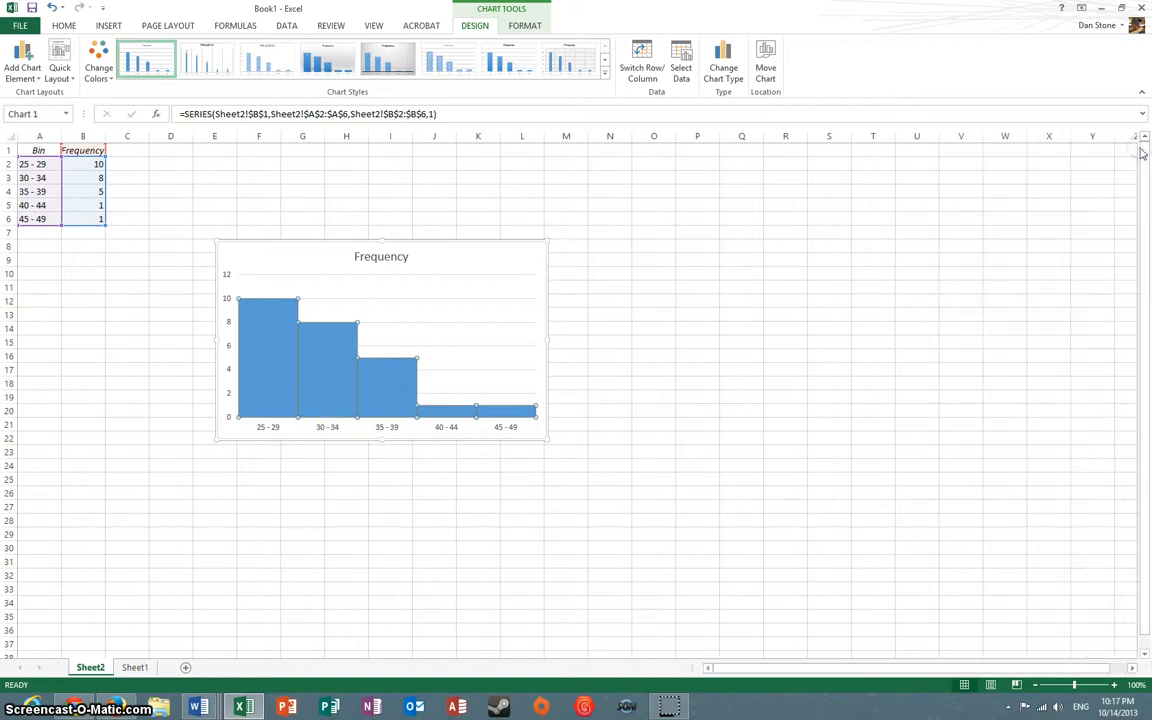
{"action": "left_click_drag", "start_coordinate": [442, 242], "coordinate": [476, 236]}
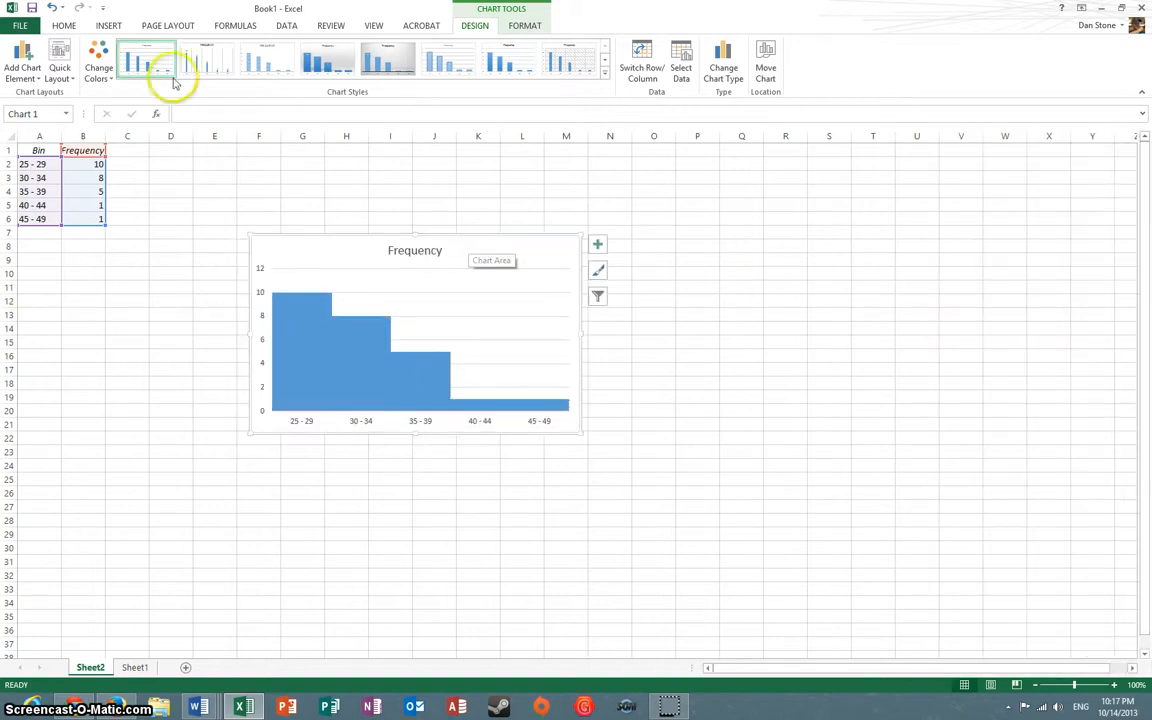